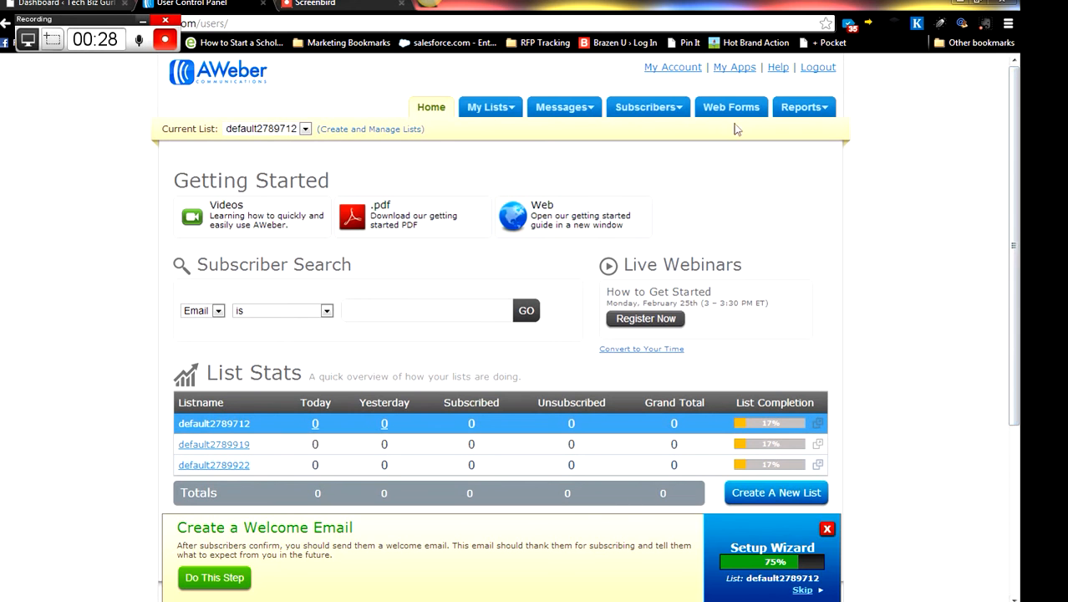
- Create a new email list from the list management page
{"action": "mouse_move", "coordinate": [491, 113]}
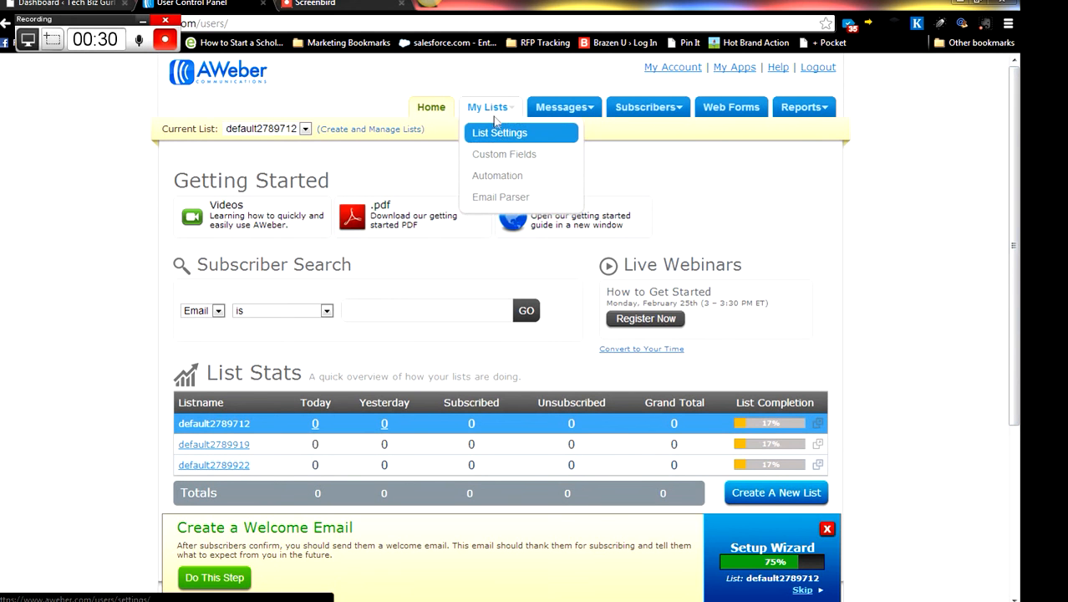
{"action": "left_click", "coordinate": [493, 115]}
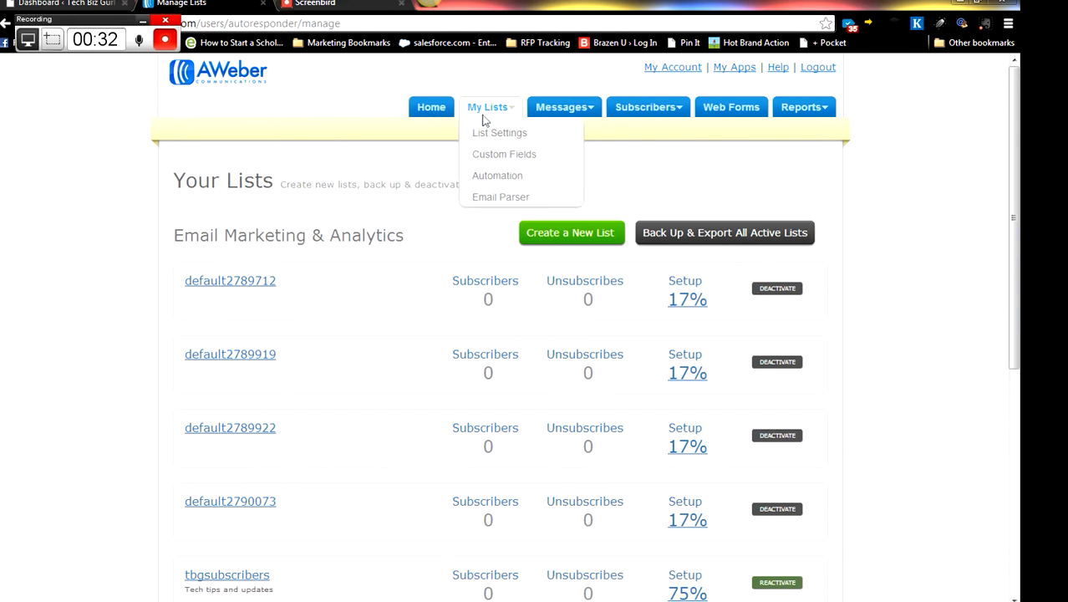
{"action": "left_click", "coordinate": [566, 228]}
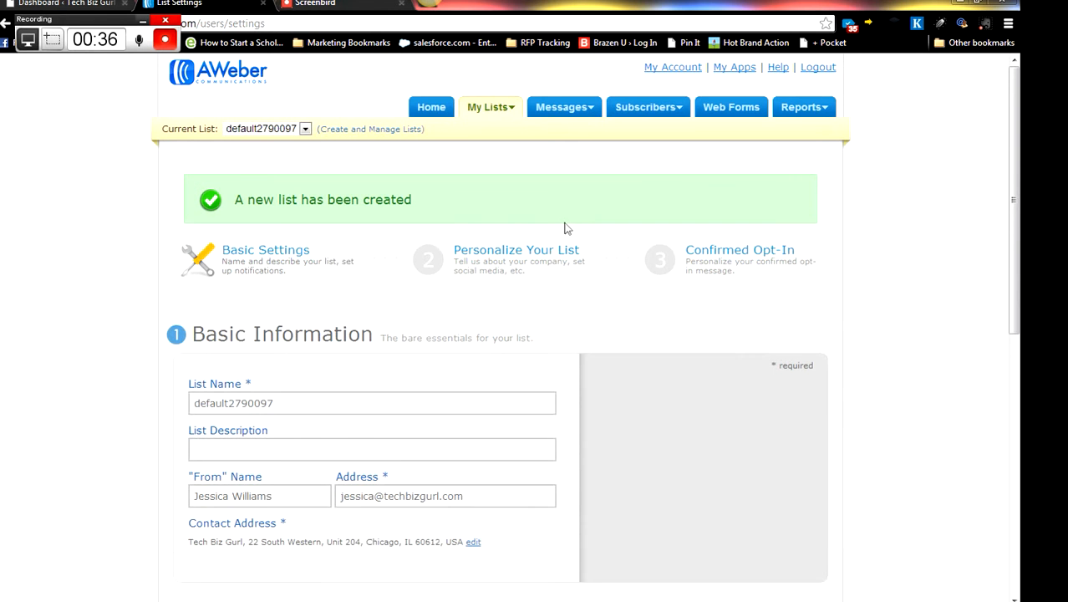
- Name the new list tbgsubscriber in its basic information
{"action": "left_click", "coordinate": [610, 274]}
{"action": "scroll", "coordinate": [494, 318], "scroll_direction": "down", "scroll_amount": 1}
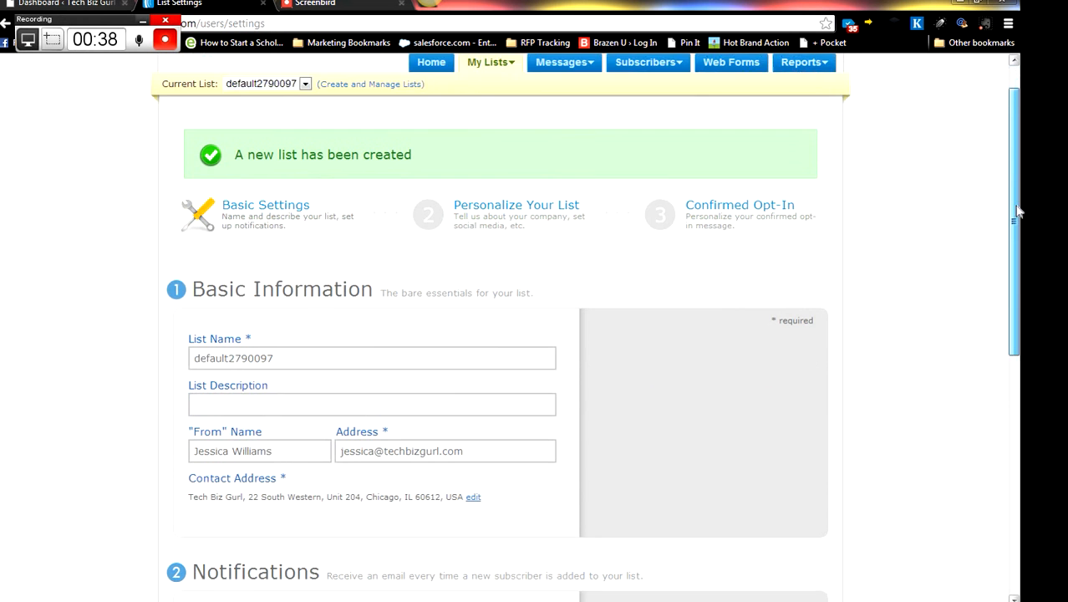
{"action": "left_click", "coordinate": [288, 372]}
{"action": "left_click_drag", "start_coordinate": [280, 329], "coordinate": [156, 329]}
{"action": "type", "text": "tbg"}
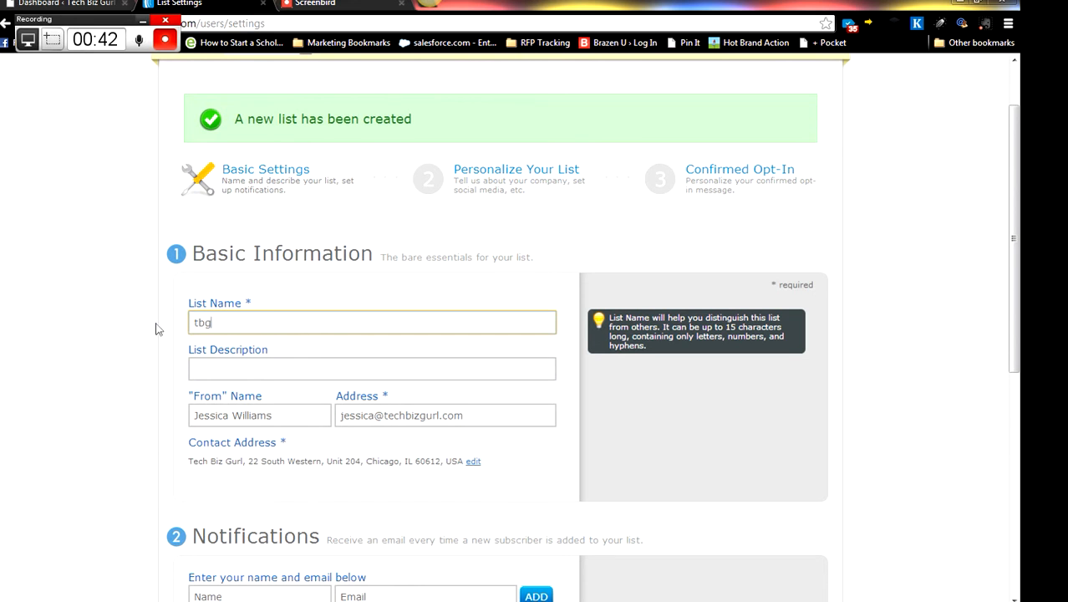
{"action": "type", "text": "subscriber"}
{"action": "left_click", "coordinate": [219, 376]}
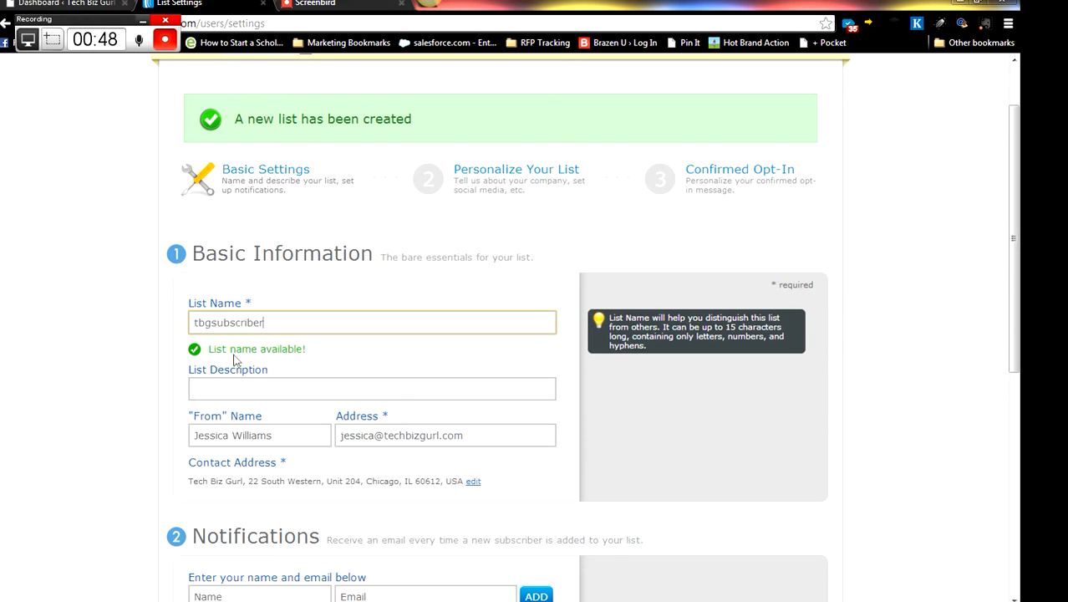
{"action": "left_click", "coordinate": [274, 384]}
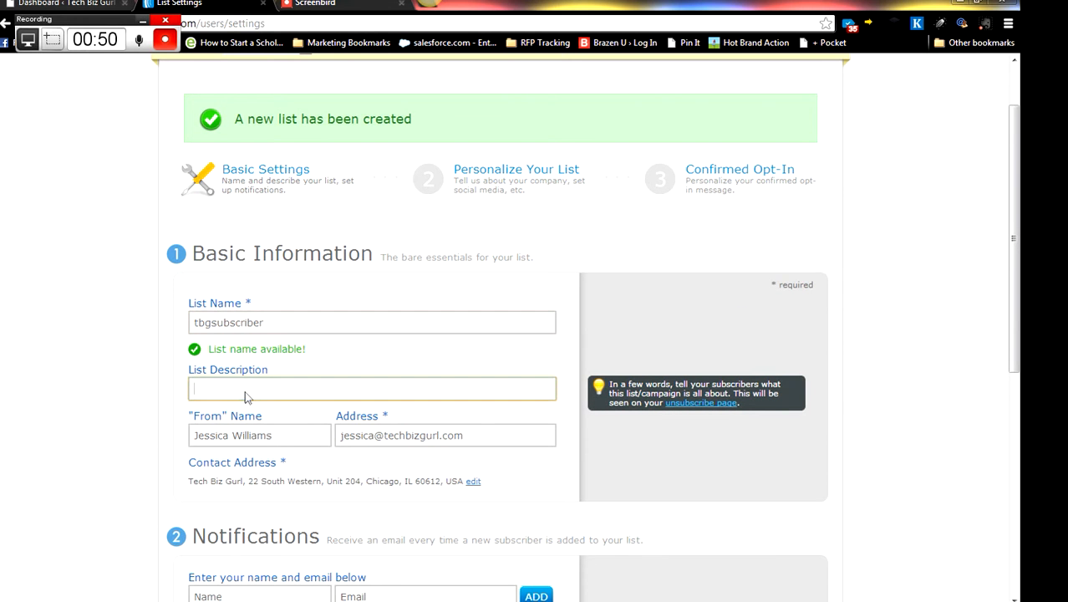
- Review the notification fields without filling them in, and save the list's basic settings
{"action": "left_click_drag", "start_coordinate": [1013, 162], "coordinate": [1012, 236]}
{"action": "left_click", "coordinate": [232, 435]}
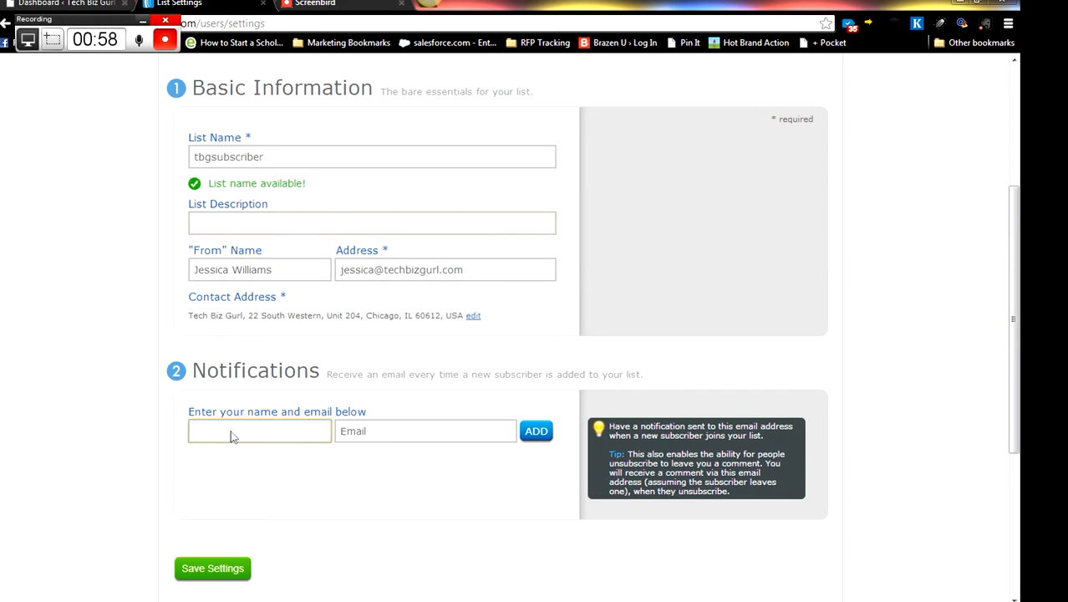
{"action": "left_click", "coordinate": [260, 378]}
{"action": "left_click", "coordinate": [396, 384]}
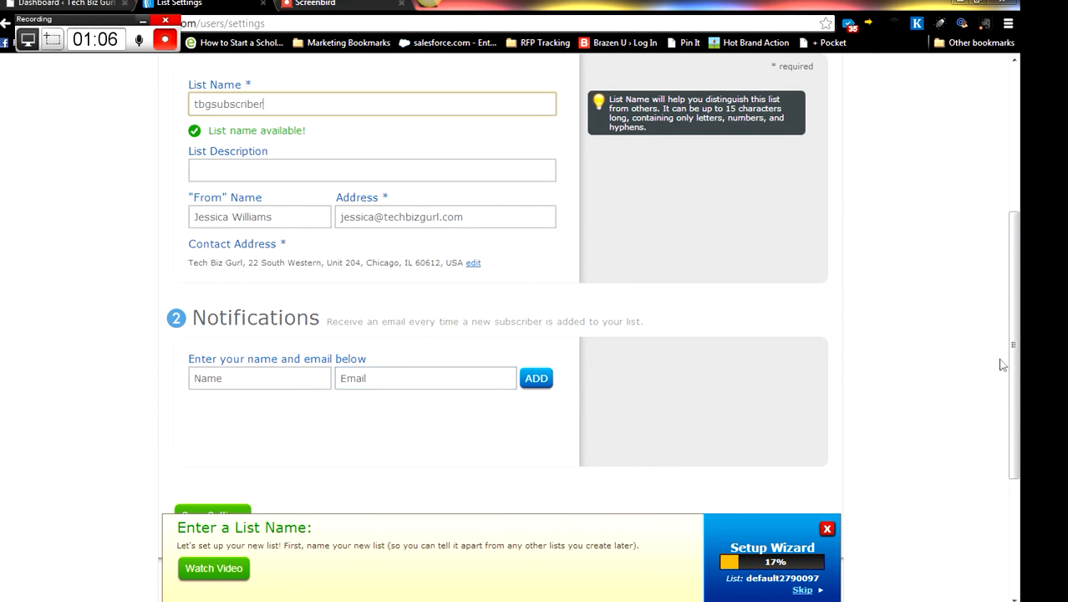
{"action": "scroll", "coordinate": [1015, 355], "scroll_direction": "down", "scroll_amount": 1}
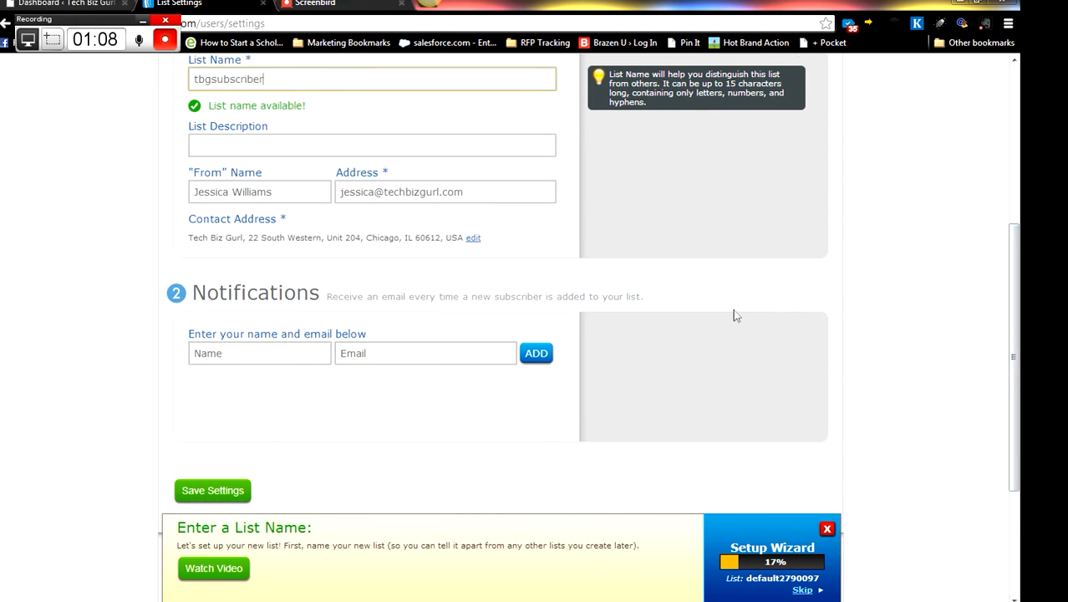
{"action": "left_click_drag", "start_coordinate": [1013, 356], "coordinate": [1011, 331]}
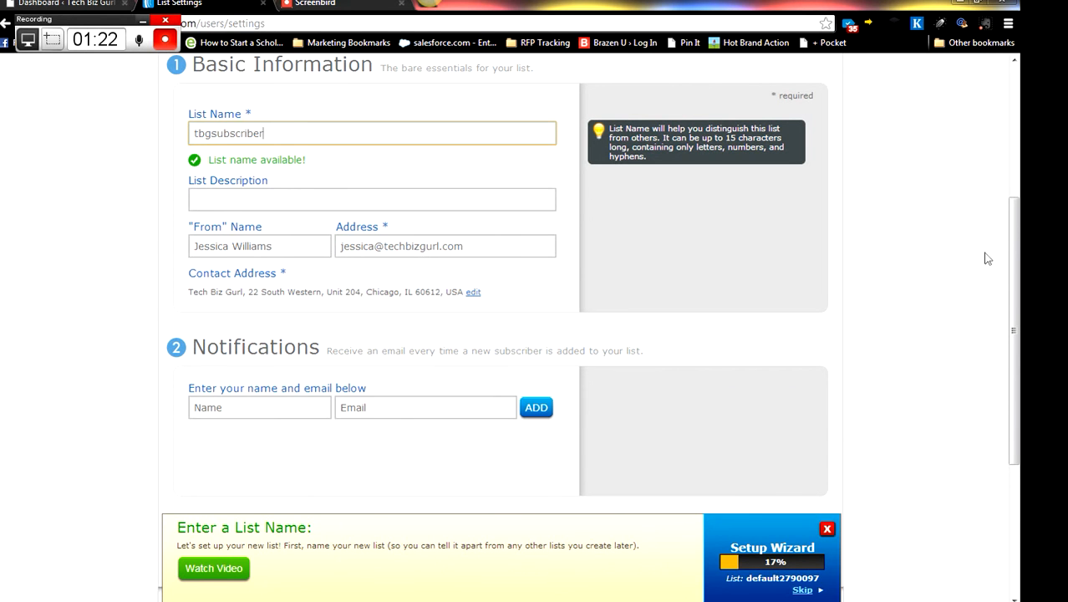
{"action": "scroll", "coordinate": [1012, 251], "scroll_direction": "down", "scroll_amount": 1}
{"action": "left_click", "coordinate": [247, 498]}
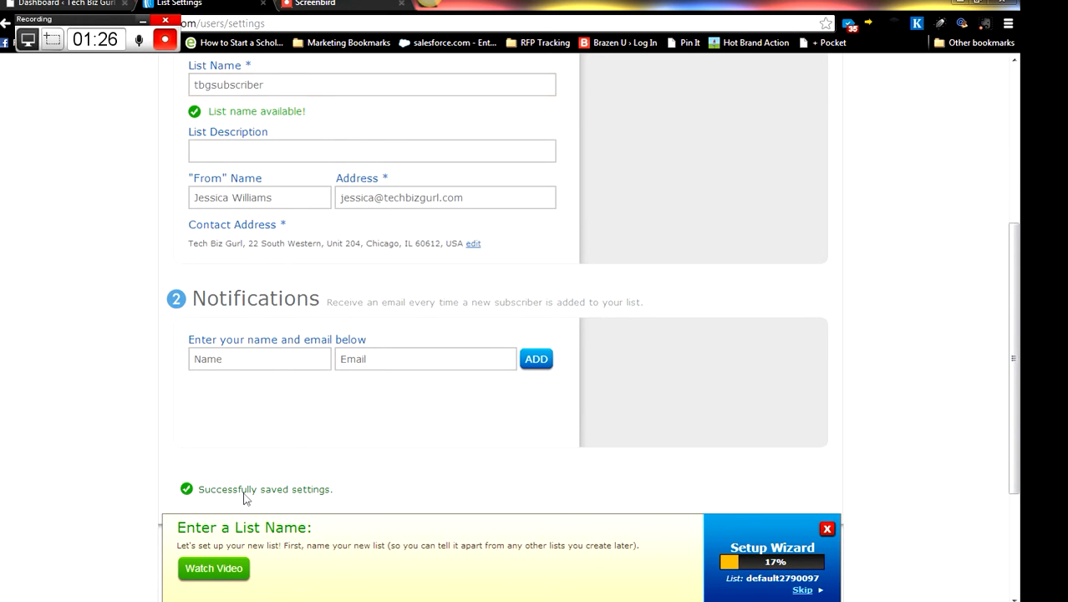
{"action": "left_click_drag", "start_coordinate": [1017, 404], "coordinate": [1016, 343]}
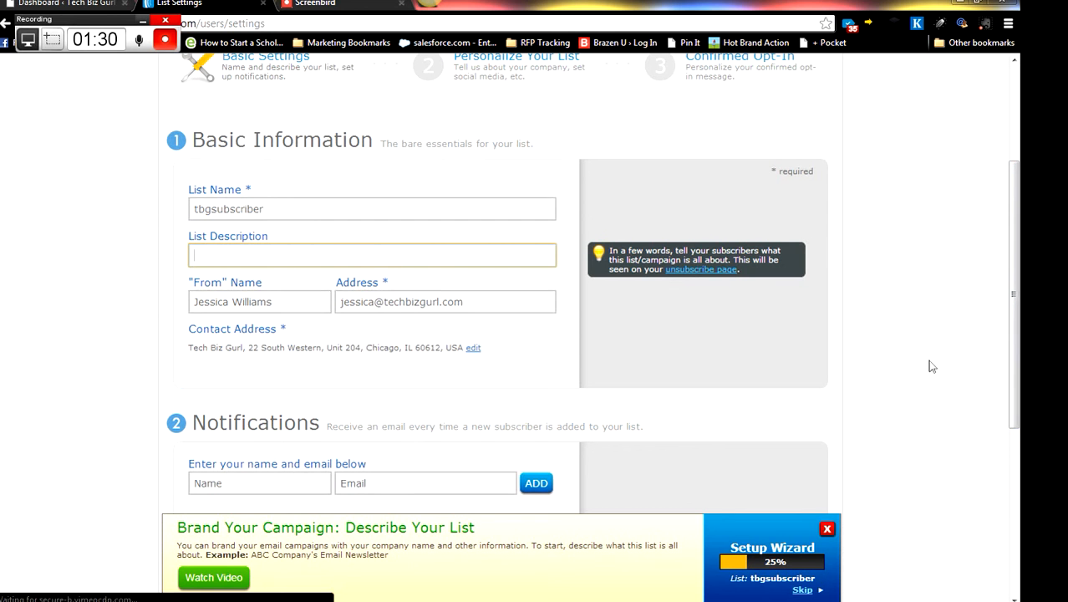
{"action": "left_click_drag", "start_coordinate": [1020, 349], "coordinate": [1016, 425]}
{"action": "scroll", "coordinate": [1013, 363], "scroll_direction": "down", "scroll_amount": 2}
{"action": "scroll", "coordinate": [1011, 363], "scroll_direction": "up", "scroll_amount": 3}
{"action": "left_click", "coordinate": [504, 167]}
{"action": "left_click_drag", "start_coordinate": [1015, 209], "coordinate": [1015, 285]}
{"action": "left_click", "coordinate": [465, 197]}
{"action": "type", "text": "Tech Biz Gurl"}
{"action": "key", "text": "Tab"}
{"action": "type", "text": "http://techbizgurl.com"}
{"action": "left_click", "coordinate": [285, 312]}
{"action": "type", "text": "Jessica Williams"}
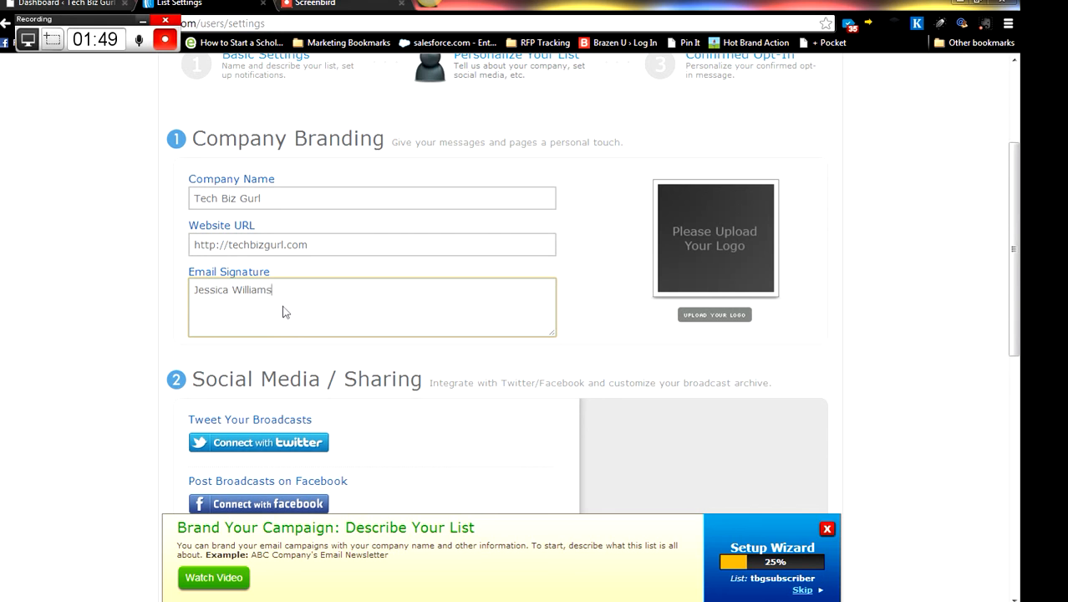
- Review the social media and text snippet options, and save the list's personalization settings
{"action": "left_click_drag", "start_coordinate": [1017, 267], "coordinate": [1017, 342]}
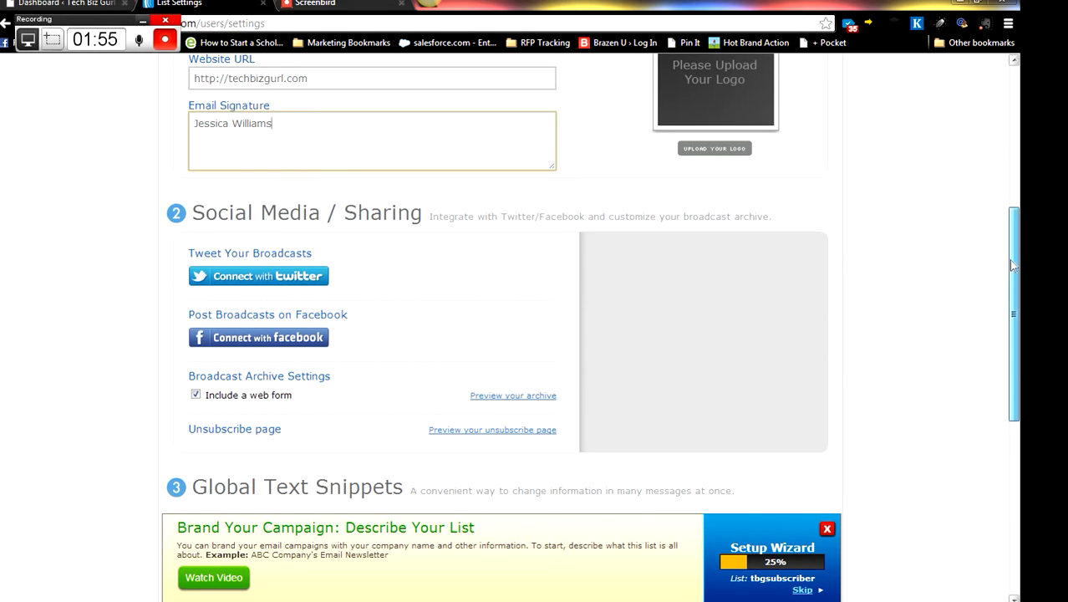
{"action": "scroll", "coordinate": [474, 183], "scroll_direction": "down", "scroll_amount": 1}
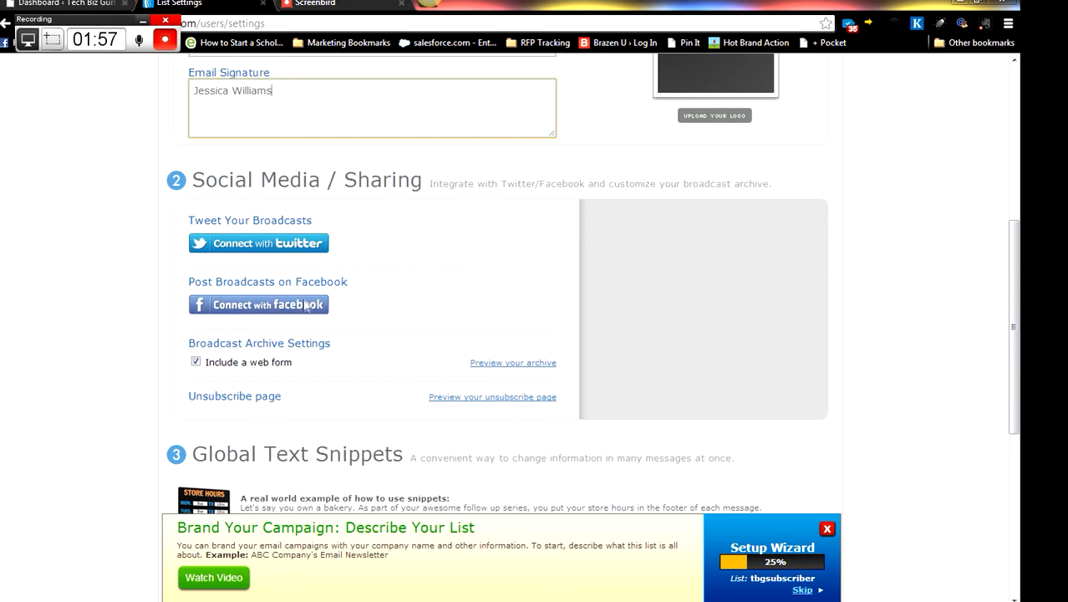
{"action": "left_click_drag", "start_coordinate": [1021, 332], "coordinate": [1021, 425]}
{"action": "left_click", "coordinate": [237, 468]}
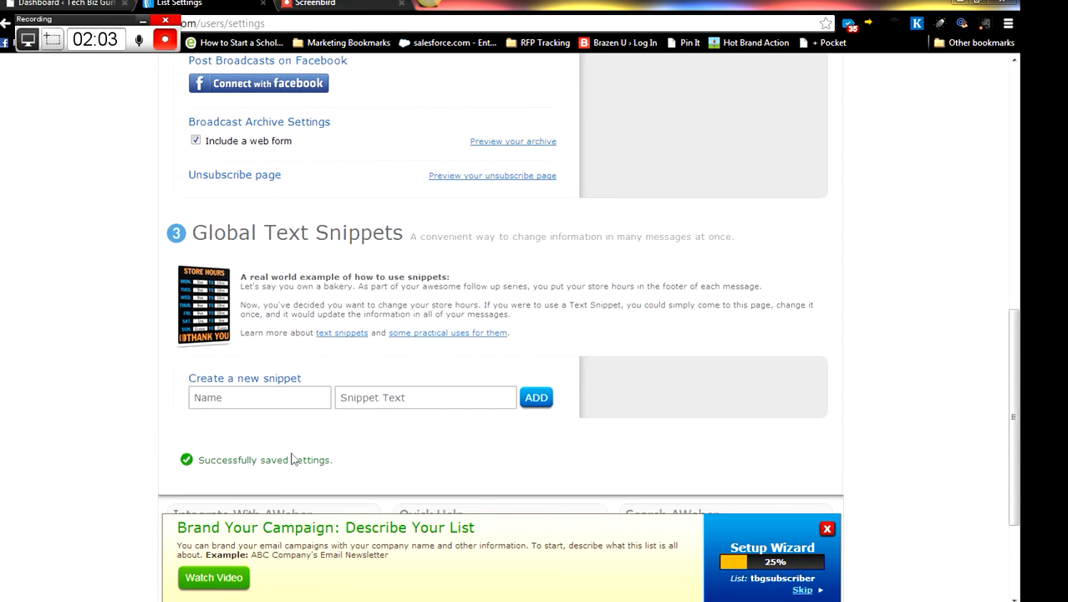
- Review the Confirmed Opt-In message and save those settings with opt-in on and the success page URL blank
{"action": "left_click_drag", "start_coordinate": [1017, 376], "coordinate": [1017, 134]}
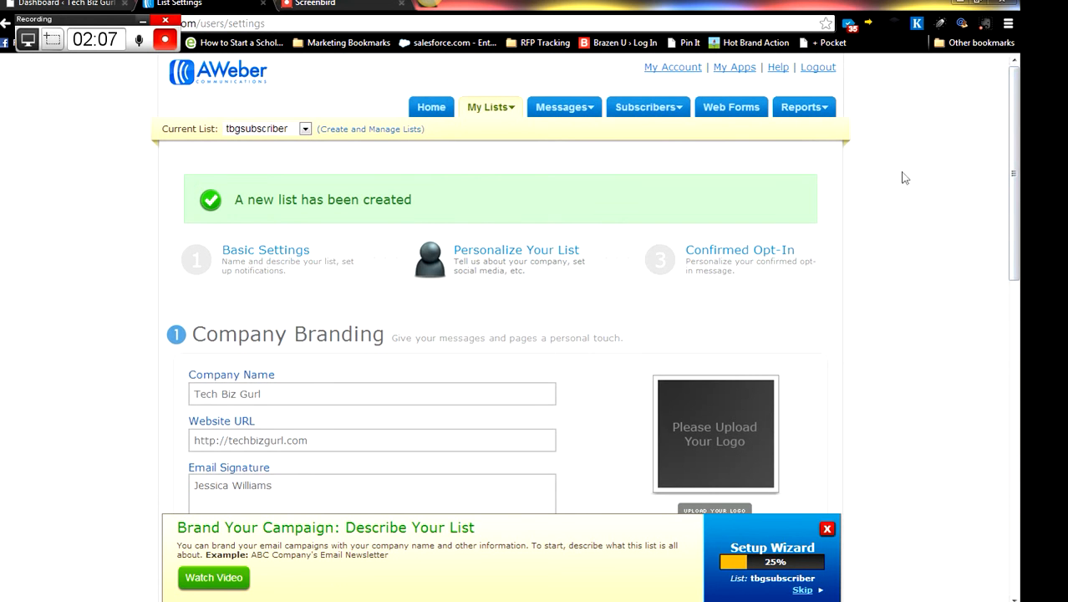
{"action": "left_click", "coordinate": [721, 255]}
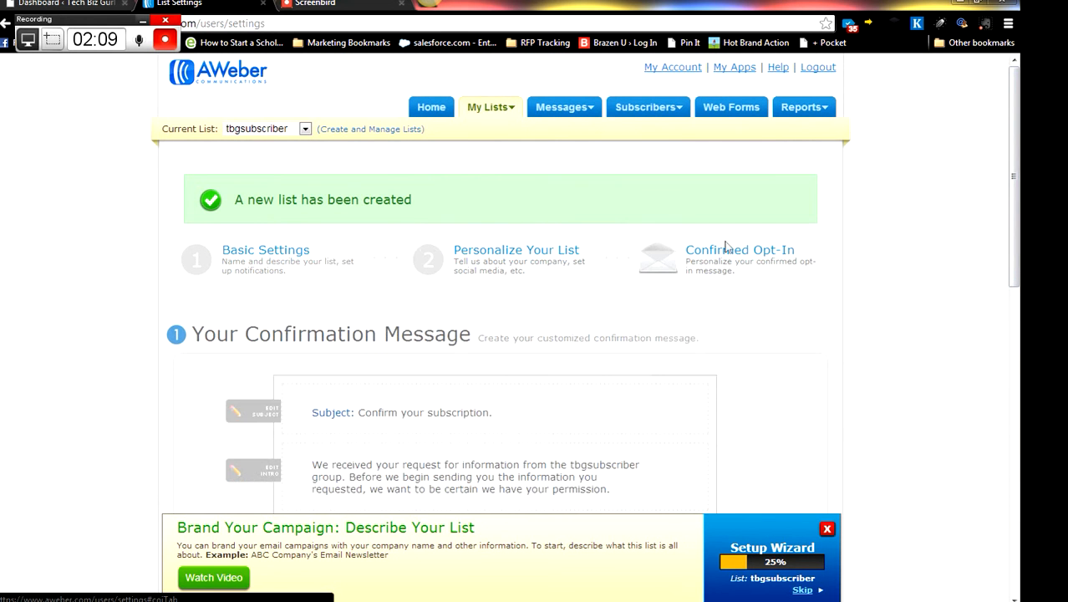
{"action": "left_click_drag", "start_coordinate": [1021, 140], "coordinate": [1020, 210]}
{"action": "left_click", "coordinate": [735, 104]}
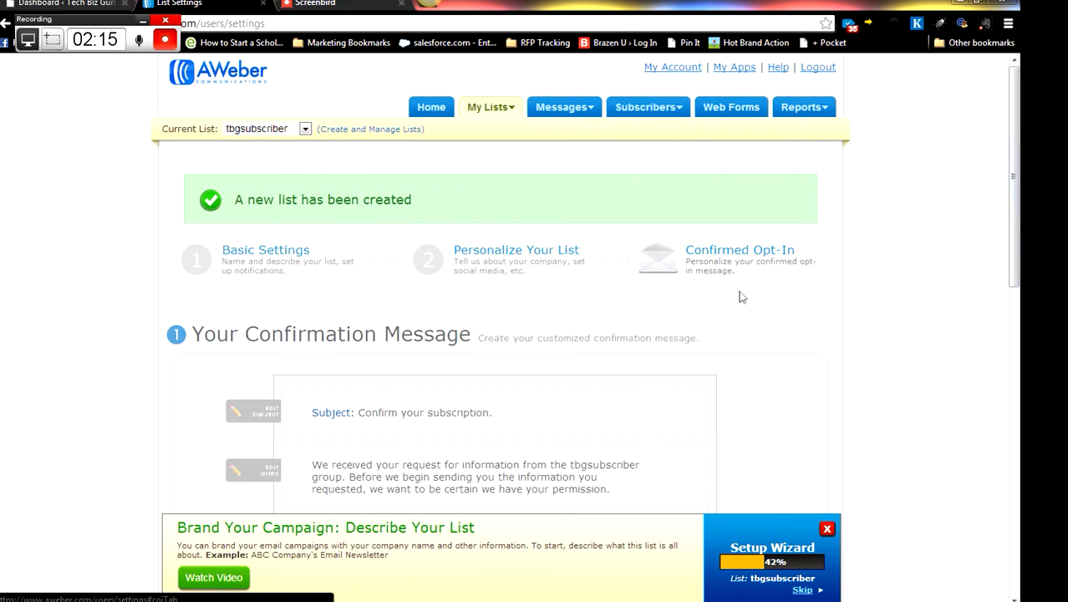
{"action": "left_click_drag", "start_coordinate": [1018, 201], "coordinate": [1018, 290]}
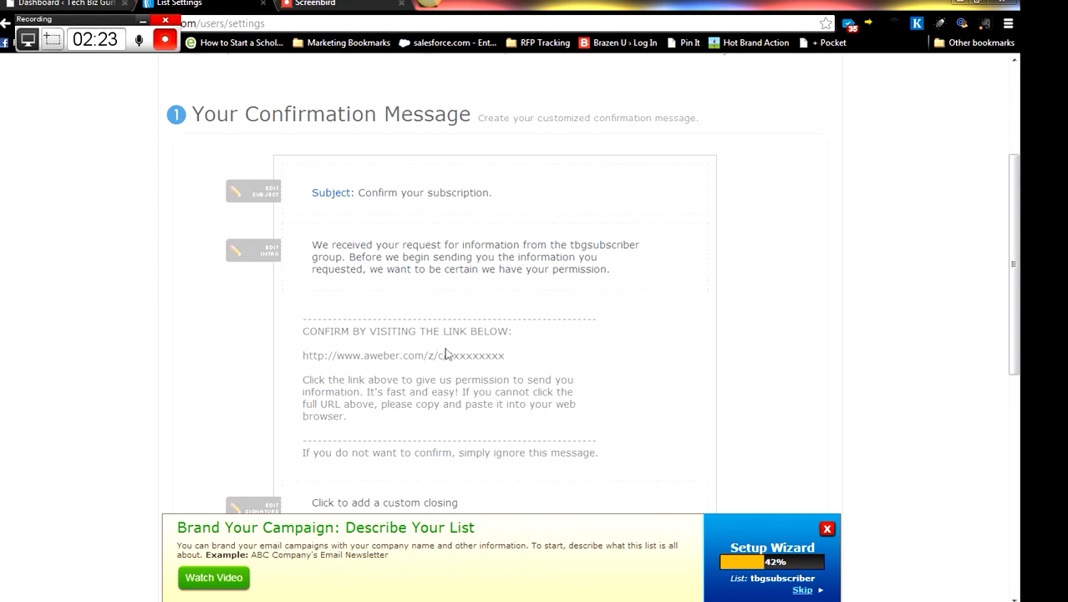
{"action": "left_click_drag", "start_coordinate": [1014, 282], "coordinate": [1014, 346]}
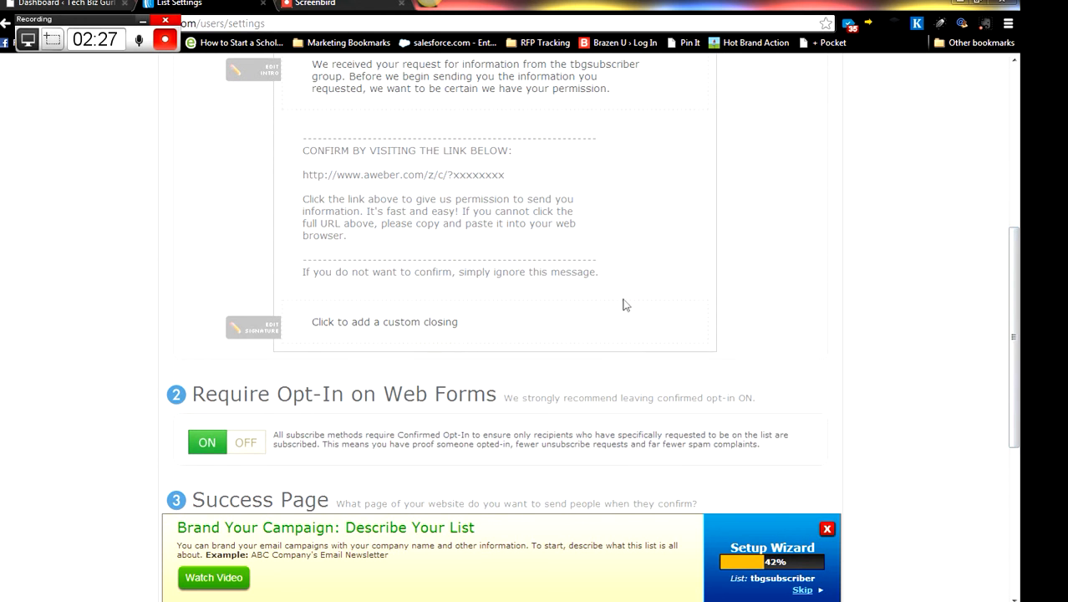
{"action": "left_click_drag", "start_coordinate": [1019, 337], "coordinate": [1022, 413]}
{"action": "left_click", "coordinate": [444, 374]}
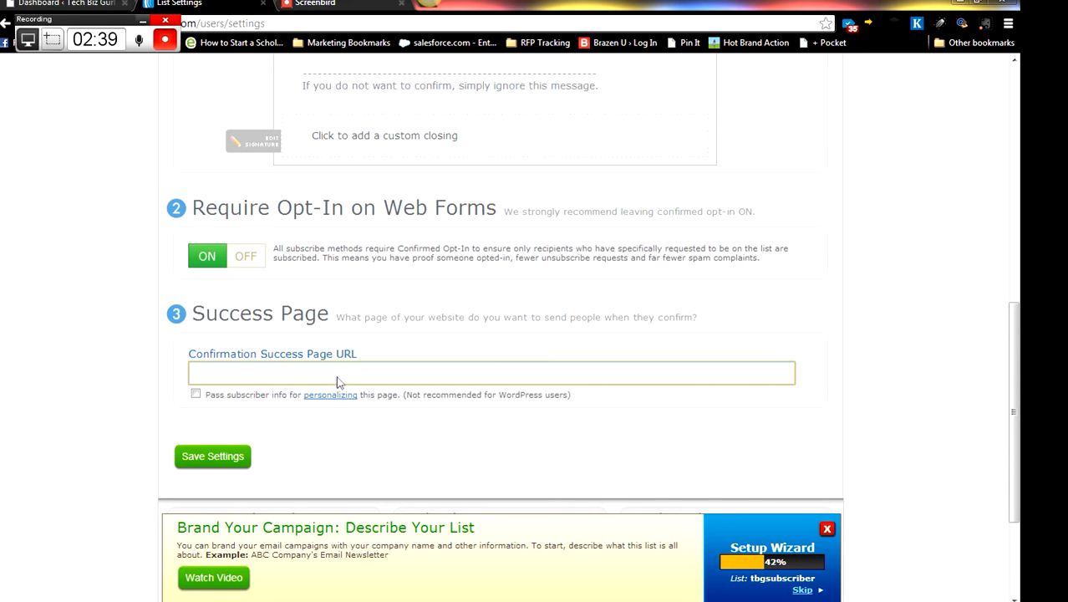
{"action": "left_click", "coordinate": [241, 457]}
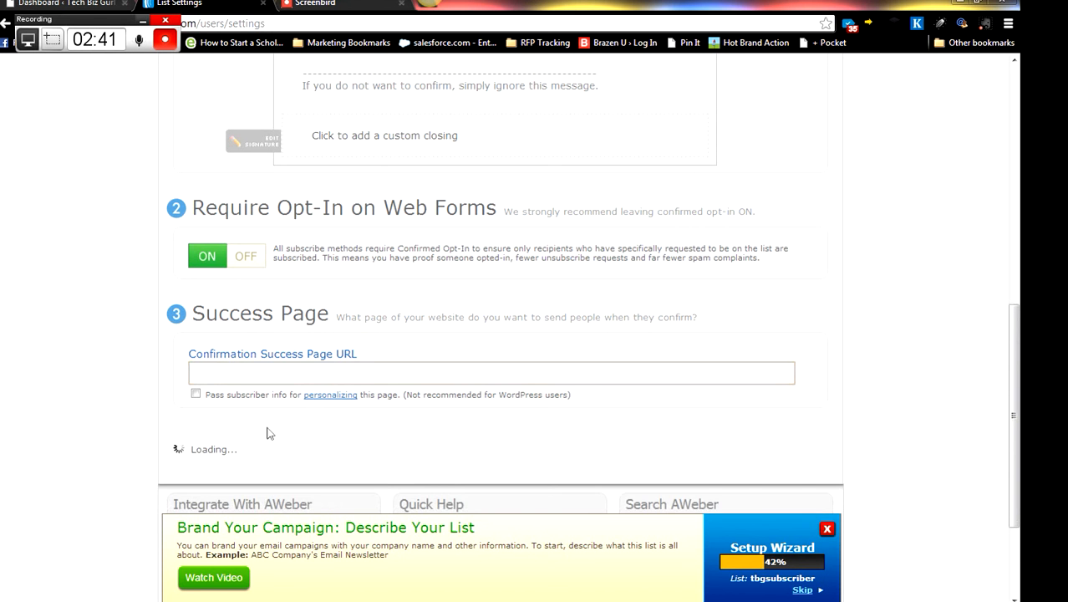
- Start a new blog broadcast for the tbgsubscriber list
{"action": "left_click_drag", "start_coordinate": [1015, 366], "coordinate": [1015, 222]}
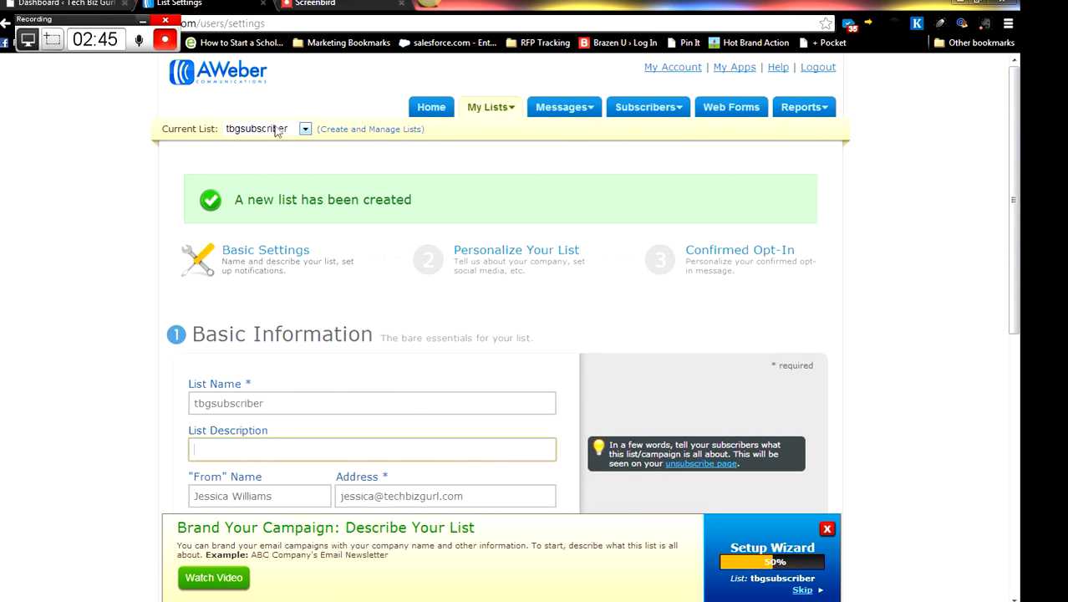
{"action": "left_click", "coordinate": [565, 112]}
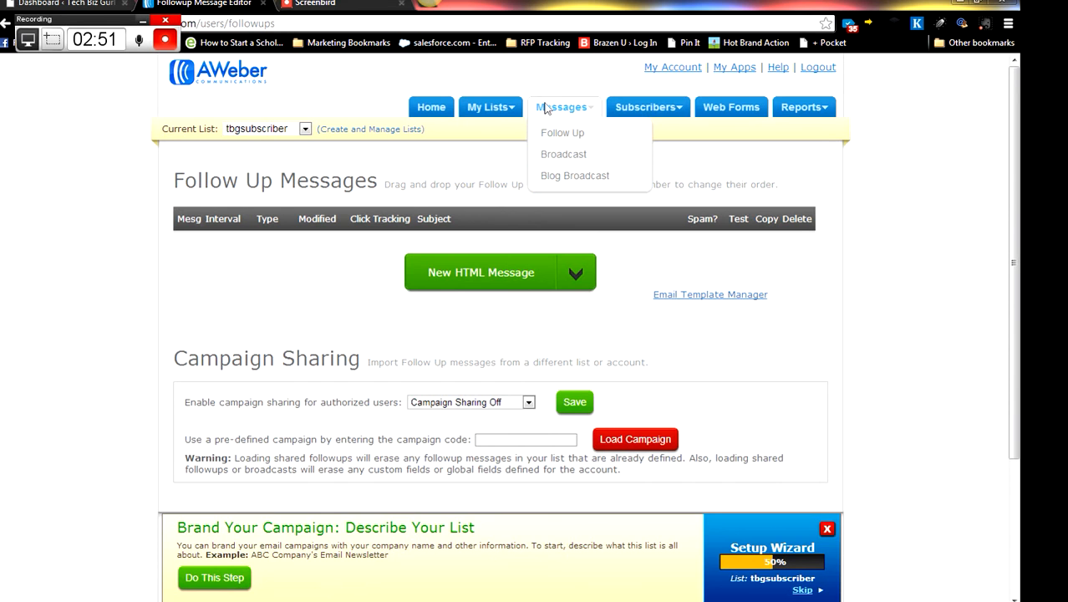
{"action": "left_click", "coordinate": [600, 177]}
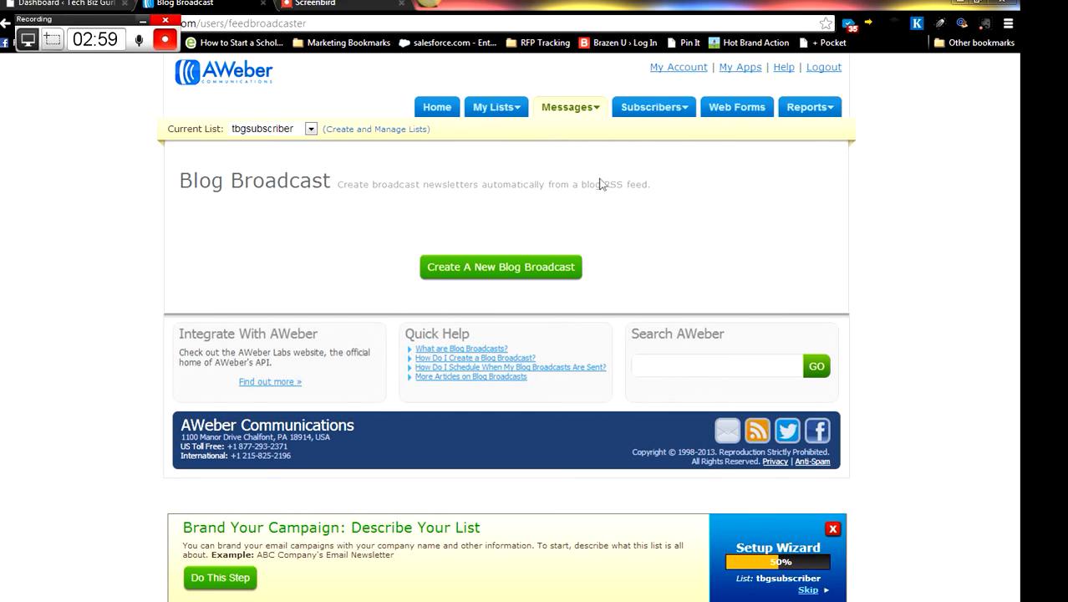
{"action": "left_click", "coordinate": [436, 266]}
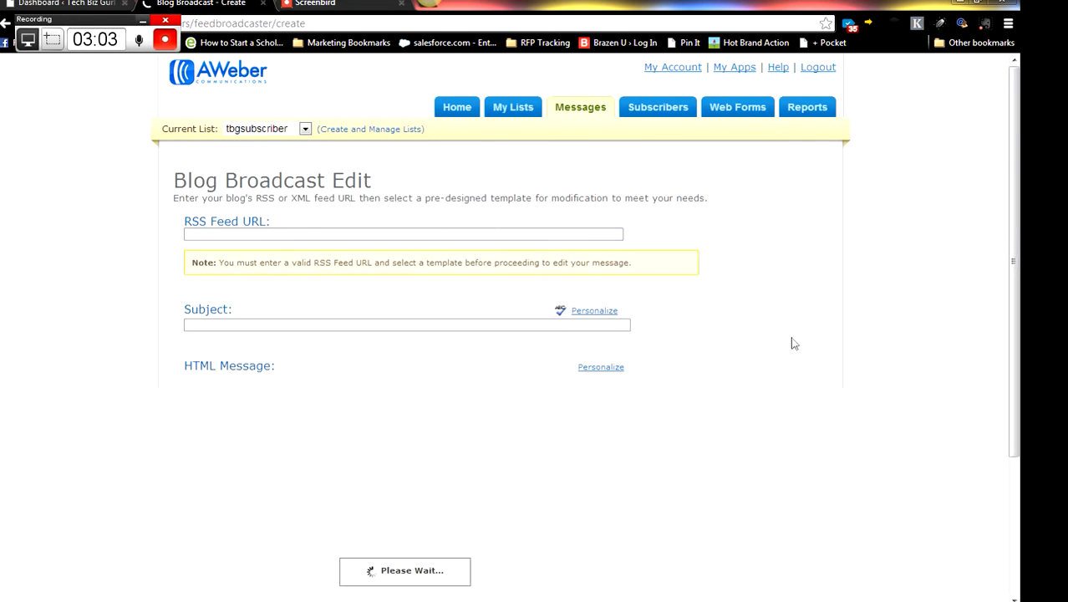
{"action": "left_click_drag", "start_coordinate": [1017, 182], "coordinate": [1018, 192]}
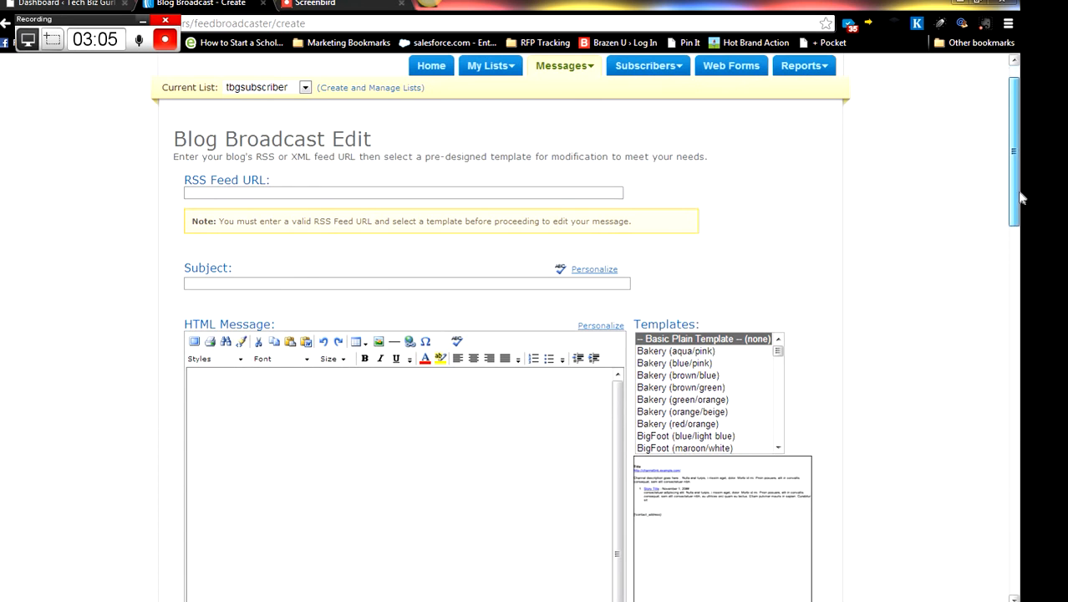
{"action": "left_click", "coordinate": [365, 197]}
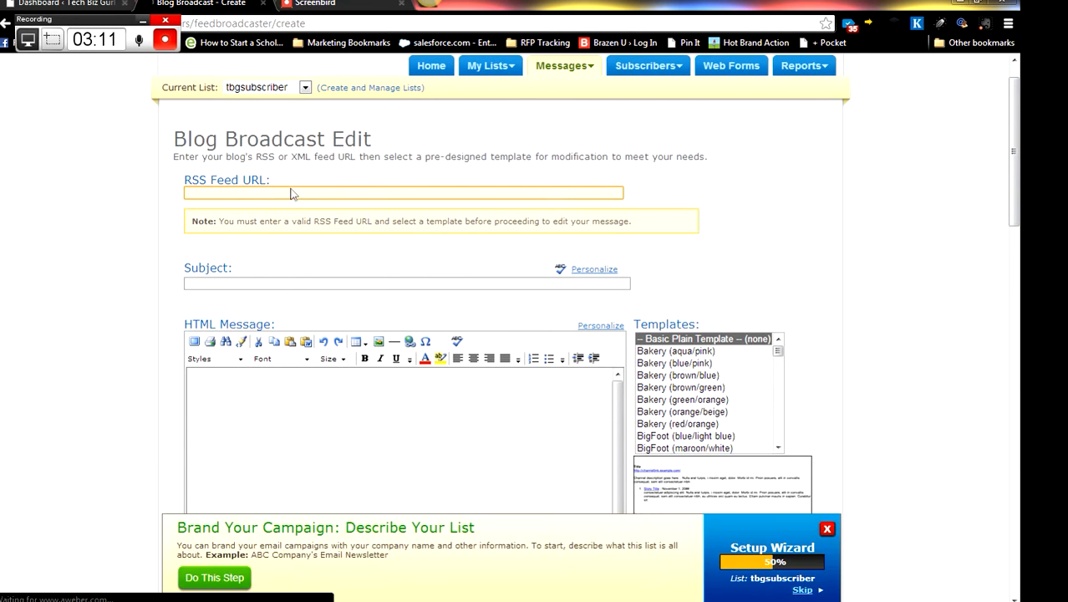
{"action": "type", "text": "http://techbizgurl.com/feed"}
{"action": "left_click", "coordinate": [239, 286]}
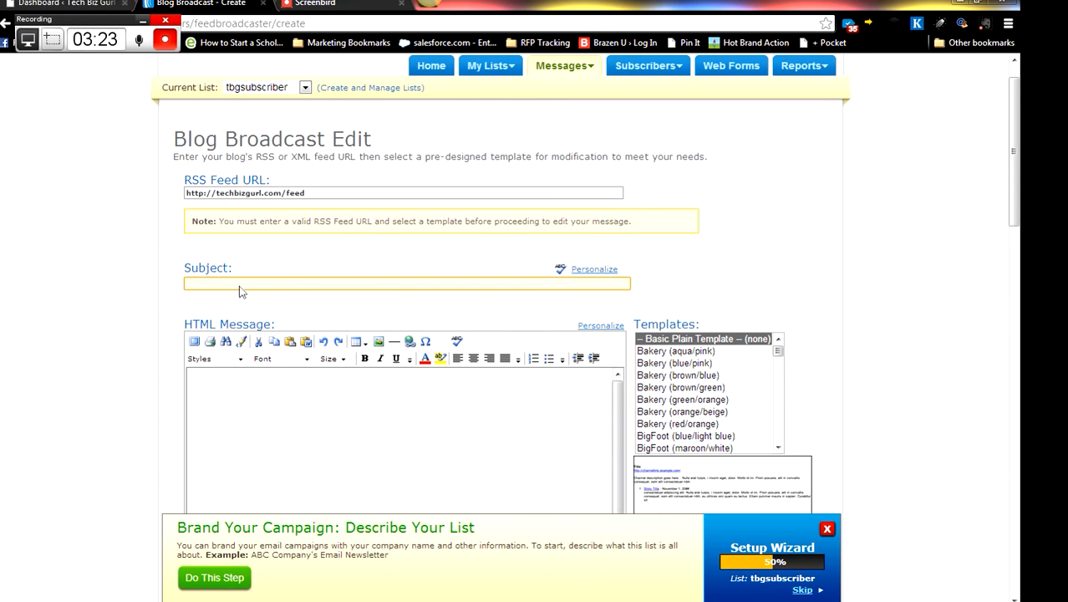
{"action": "left_click", "coordinate": [240, 285]}
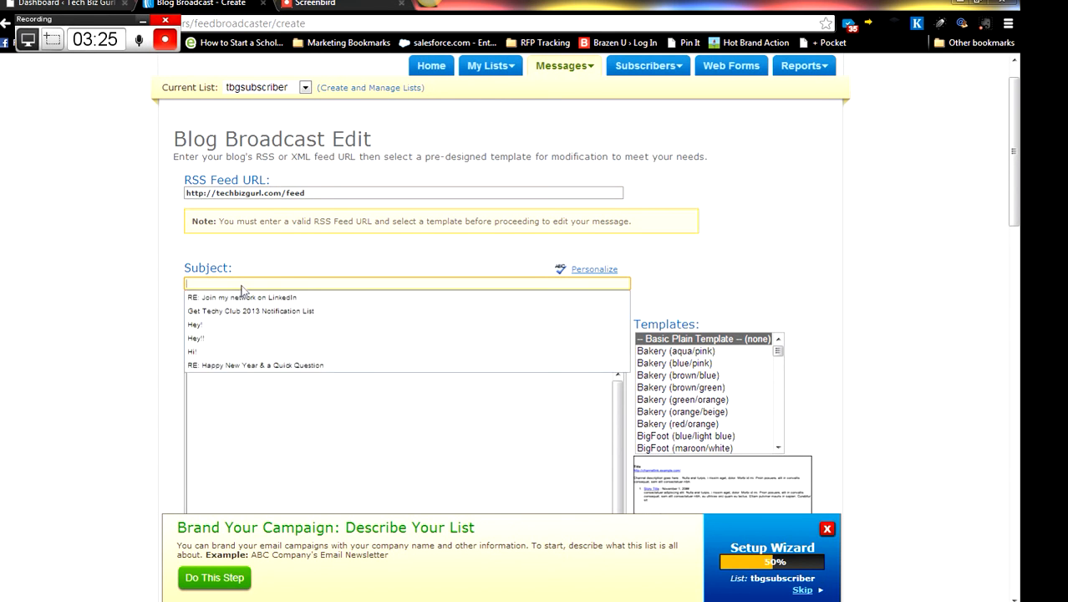
{"action": "left_click", "coordinate": [805, 240]}
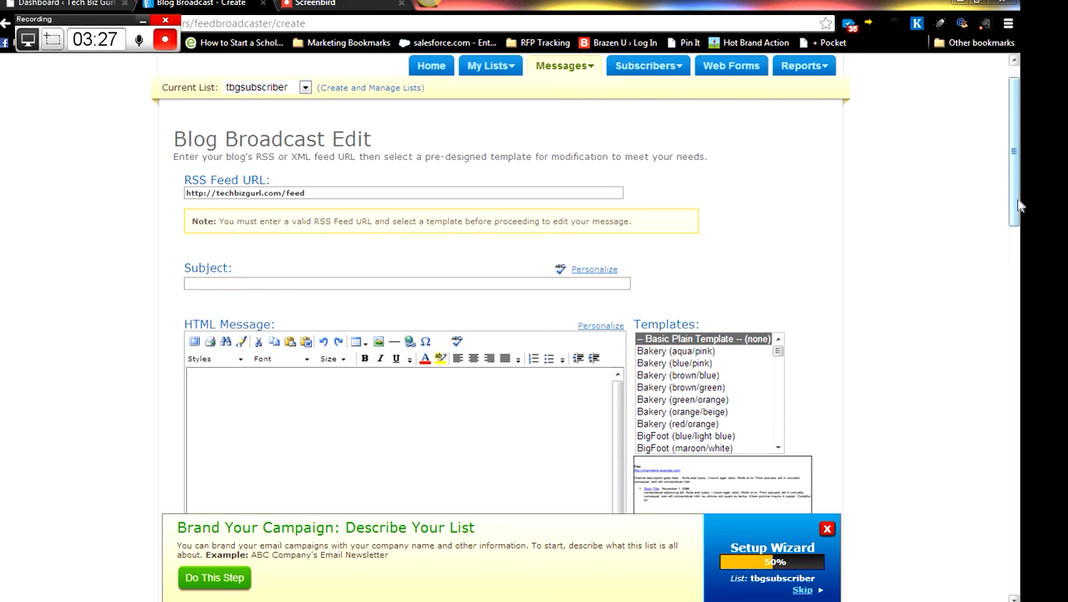
- Browse the message templates and preview designs such as Bakery (aqua/pink) and Corp (green/blue)
{"action": "left_click_drag", "start_coordinate": [1018, 203], "coordinate": [1018, 224]}
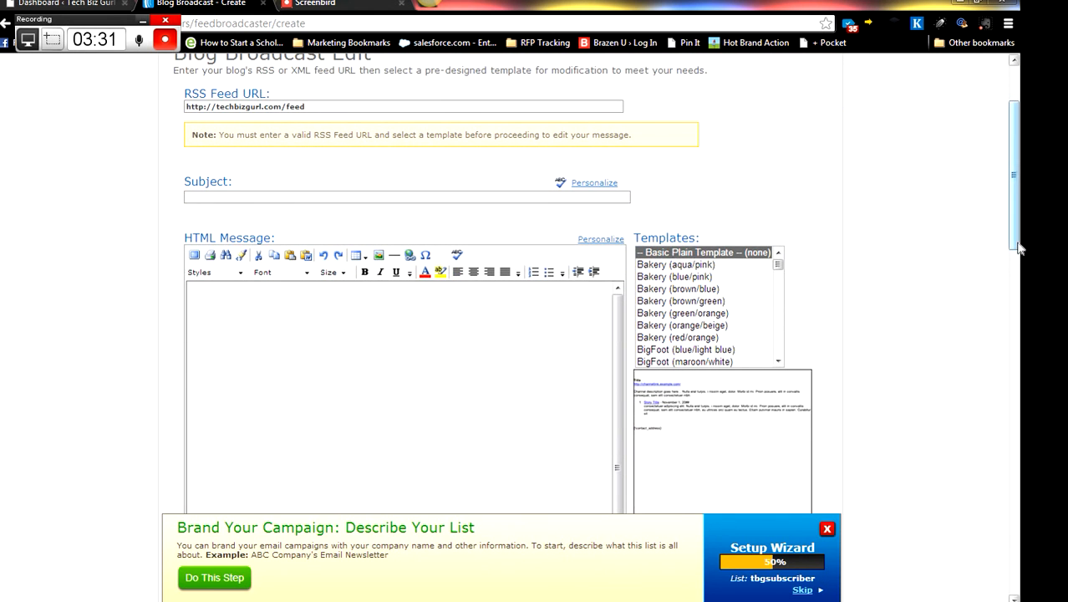
{"action": "left_click_drag", "start_coordinate": [1020, 192], "coordinate": [1020, 222]}
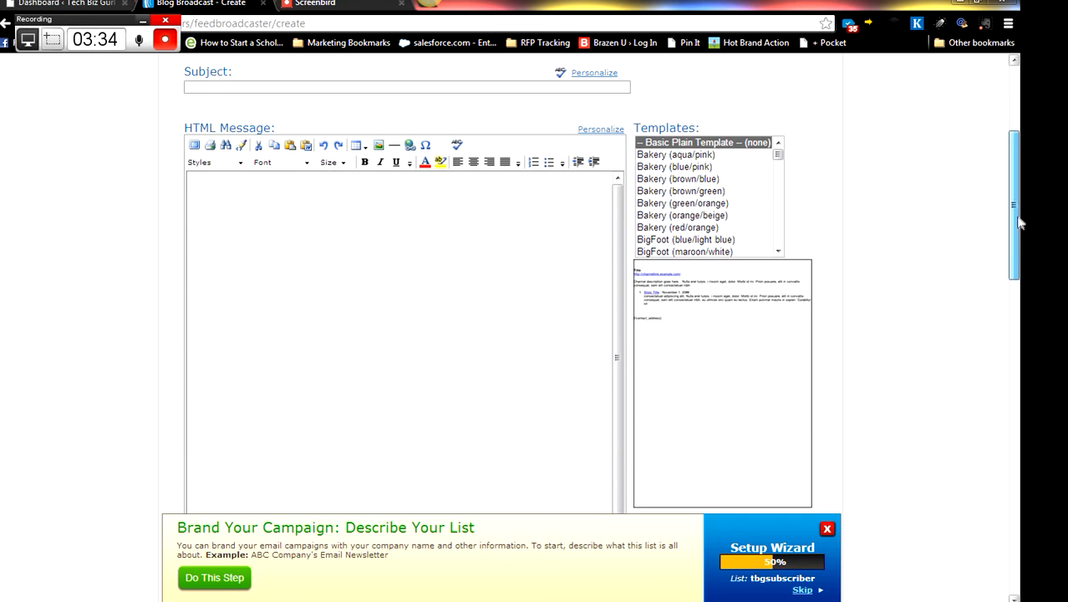
{"action": "left_click", "coordinate": [697, 156]}
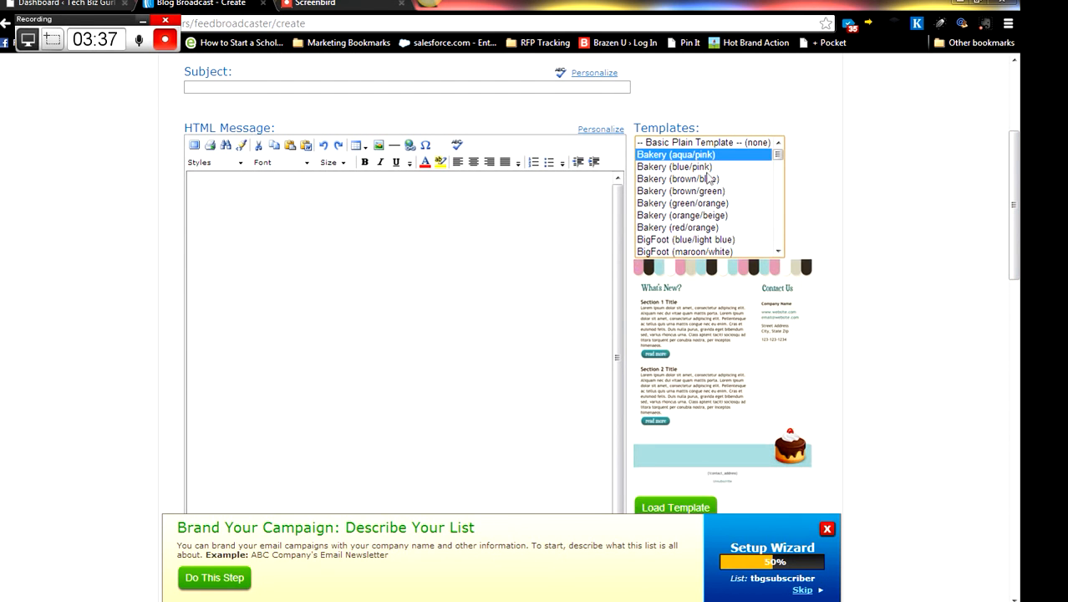
{"action": "left_click", "coordinate": [778, 221]}
{"action": "left_click", "coordinate": [756, 215]}
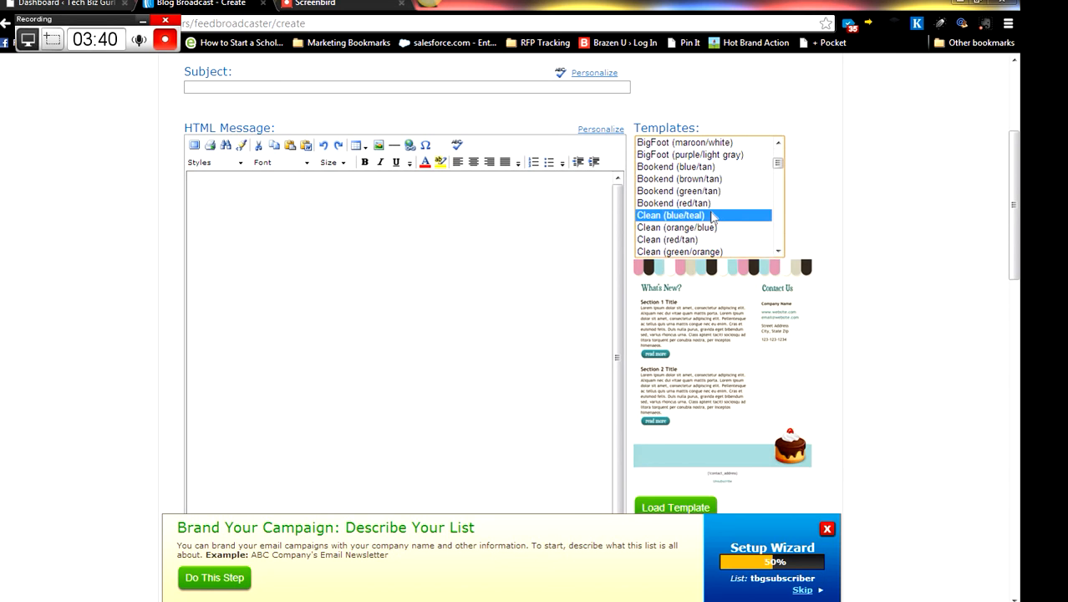
{"action": "left_click", "coordinate": [785, 215]}
{"action": "left_click", "coordinate": [703, 240]}
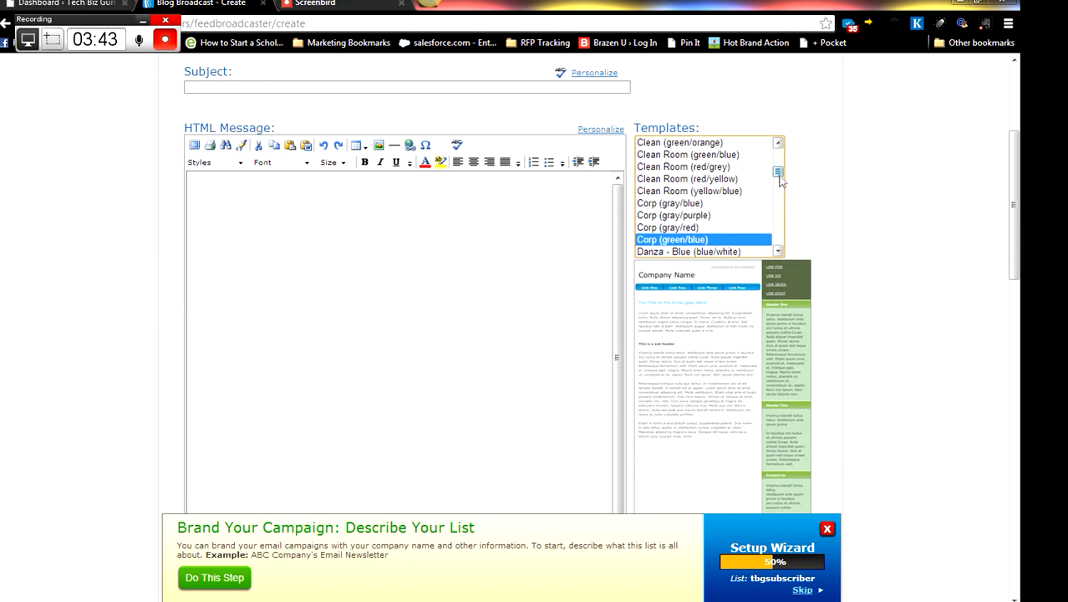
- Select the Basic Plain Template and load it into the blog broadcast message
{"action": "left_click_drag", "start_coordinate": [778, 172], "coordinate": [780, 160]}
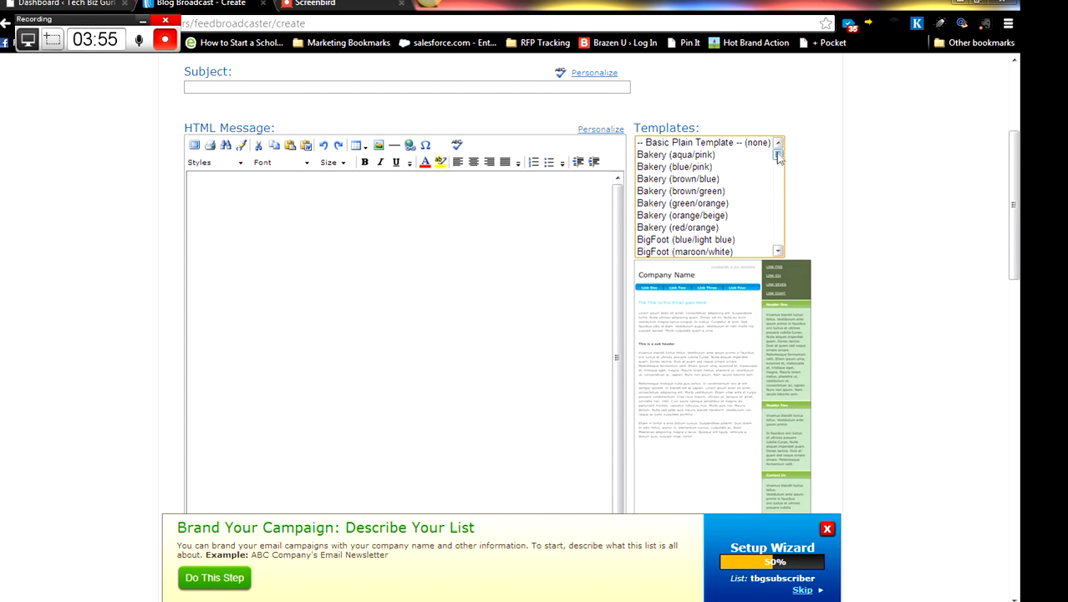
{"action": "left_click", "coordinate": [731, 144]}
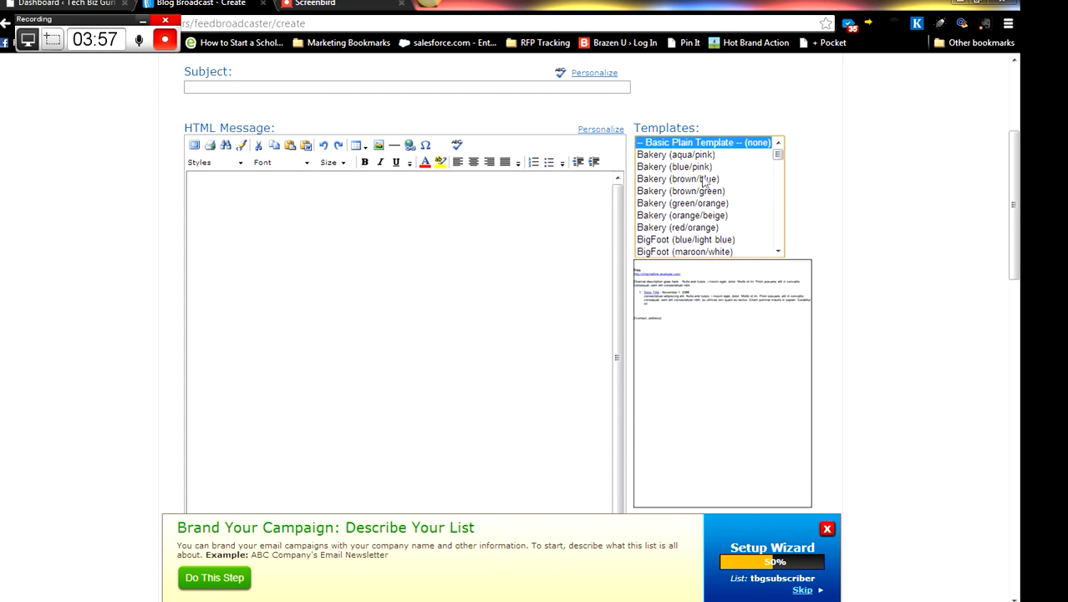
{"action": "left_click_drag", "start_coordinate": [1016, 272], "coordinate": [1017, 274]}
{"action": "scroll", "coordinate": [1016, 282], "scroll_direction": "down", "scroll_amount": 2}
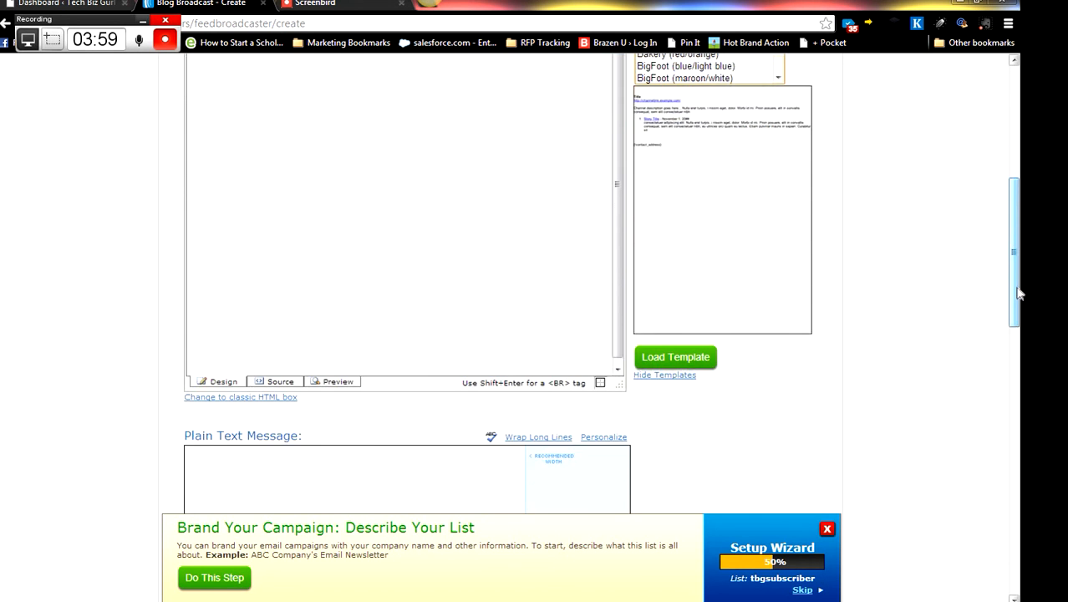
{"action": "left_click", "coordinate": [668, 366]}
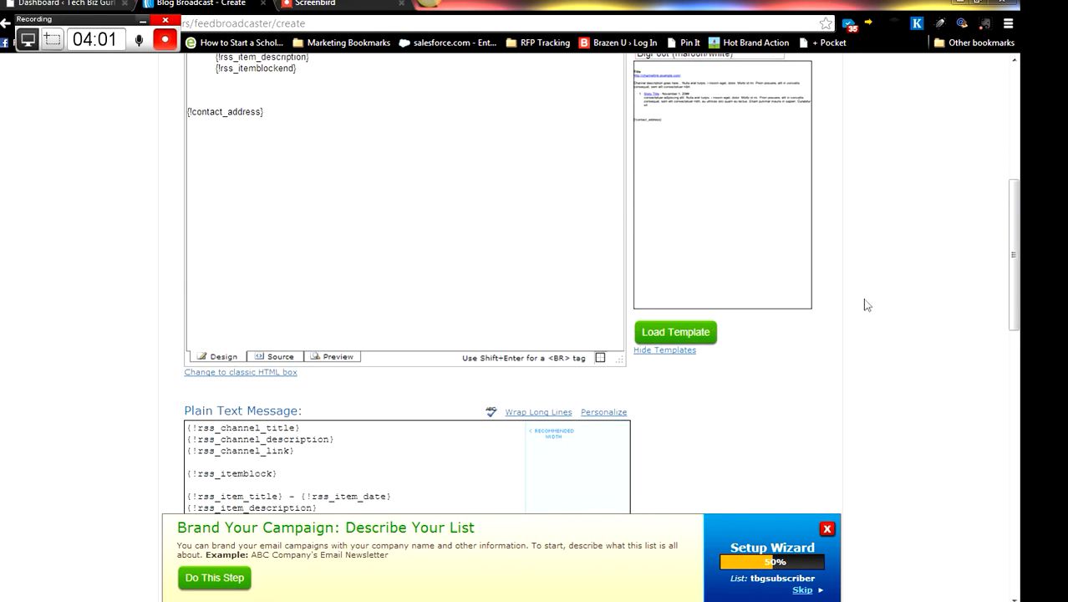
- Review the RSS variables in the broadcast's subject, HTML message and plain text message
{"action": "left_click_drag", "start_coordinate": [1017, 305], "coordinate": [1019, 232]}
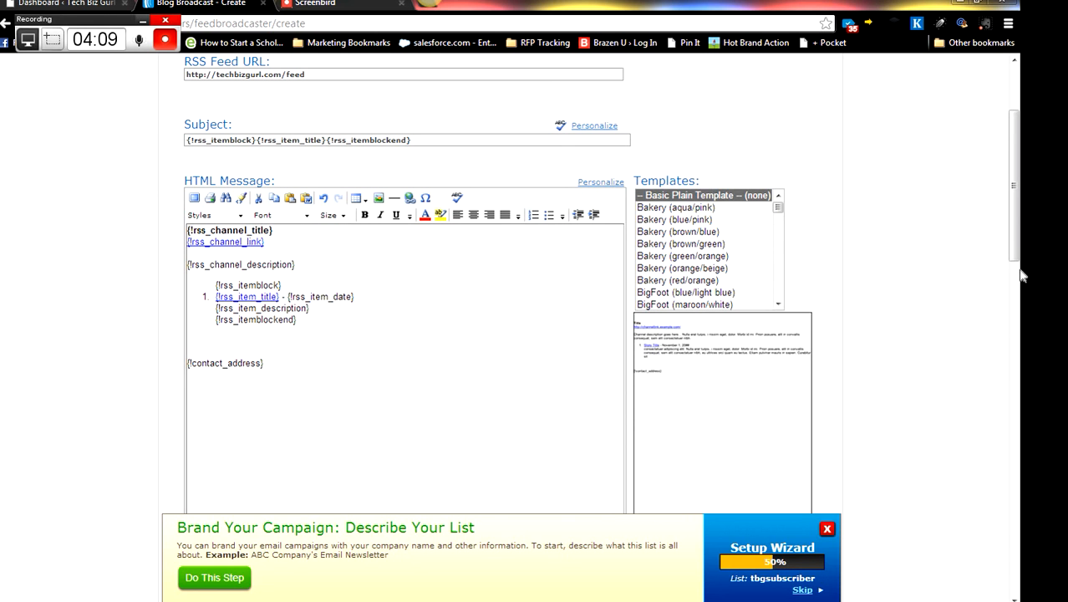
{"action": "mouse_move", "coordinate": [1021, 191]}
{"action": "left_mouse_down"}
{"action": "mouse_move", "coordinate": [1017, 202]}
{"action": "mouse_move", "coordinate": [1016, 192]}
{"action": "left_mouse_up"}
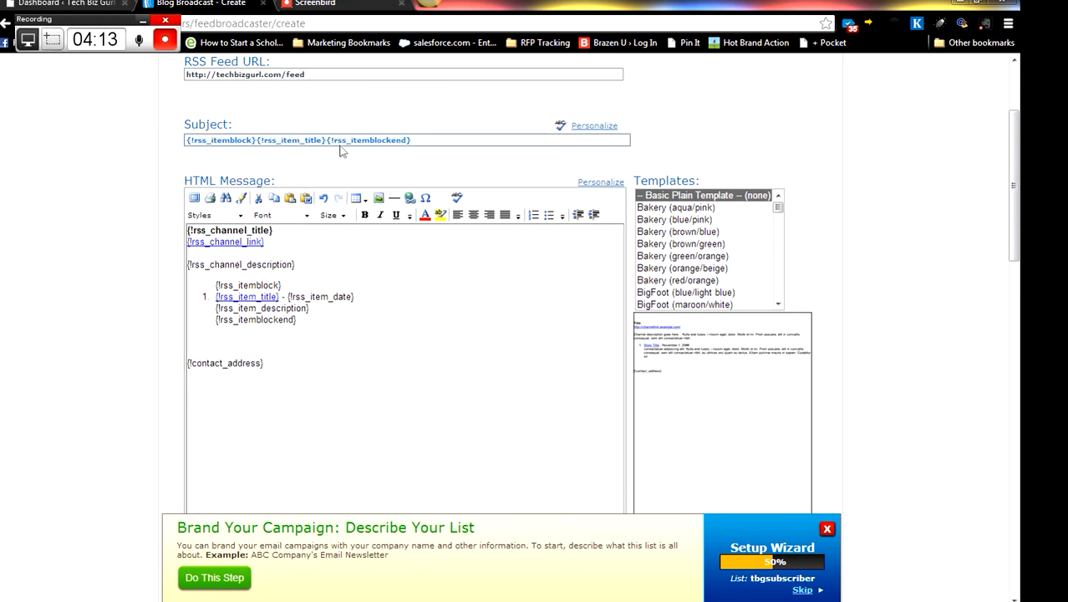
{"action": "left_click_drag", "start_coordinate": [1020, 205], "coordinate": [1018, 310]}
{"action": "left_click", "coordinate": [282, 329]}
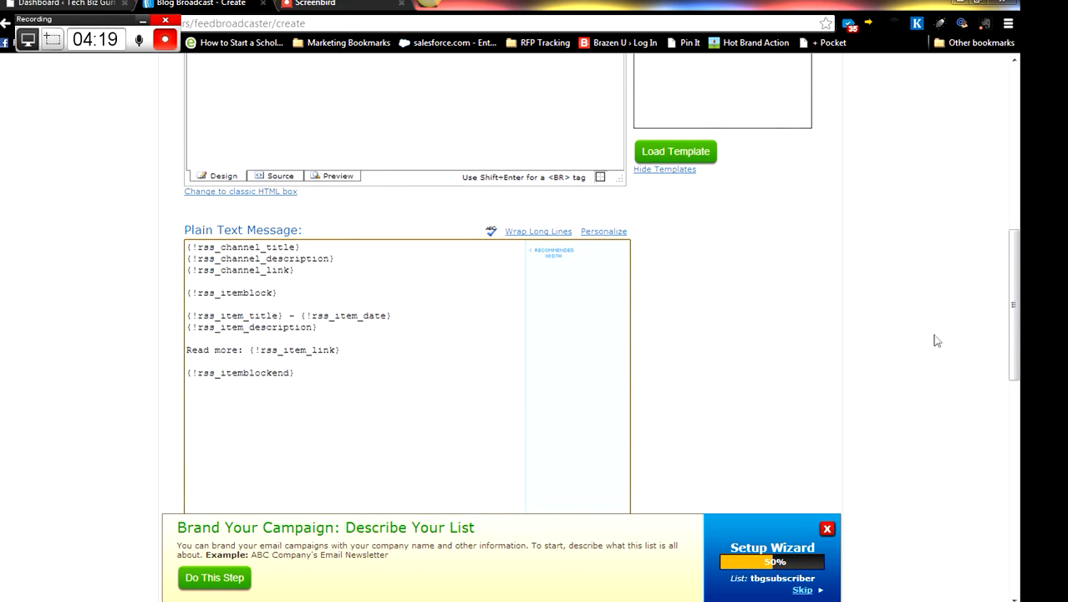
- Check the available send times and the choices for the minimum number of new items
{"action": "left_click_drag", "start_coordinate": [1022, 263], "coordinate": [1020, 376]}
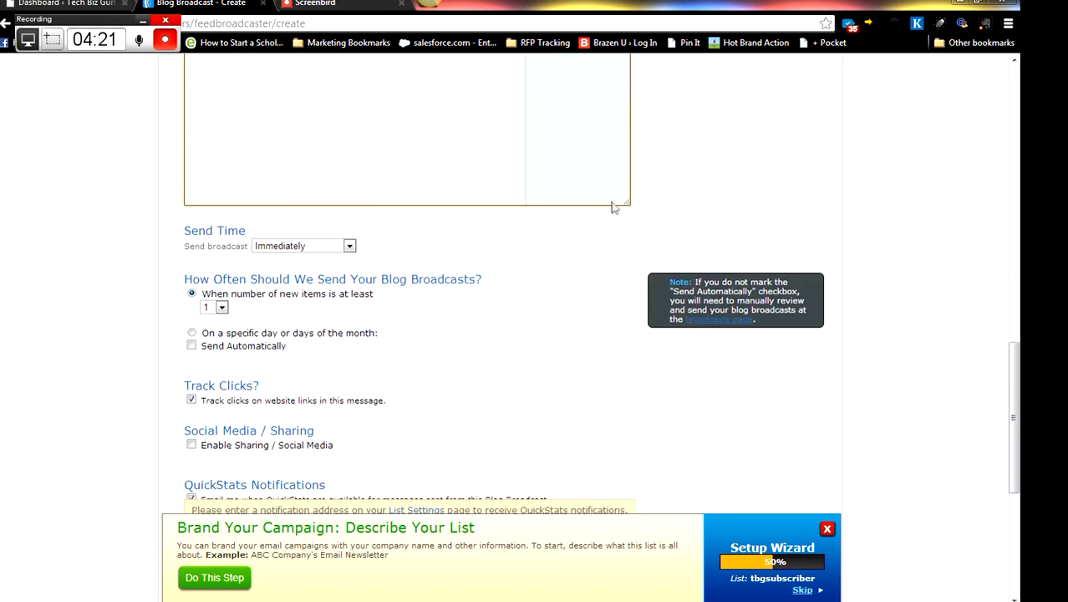
{"action": "left_click", "coordinate": [329, 248]}
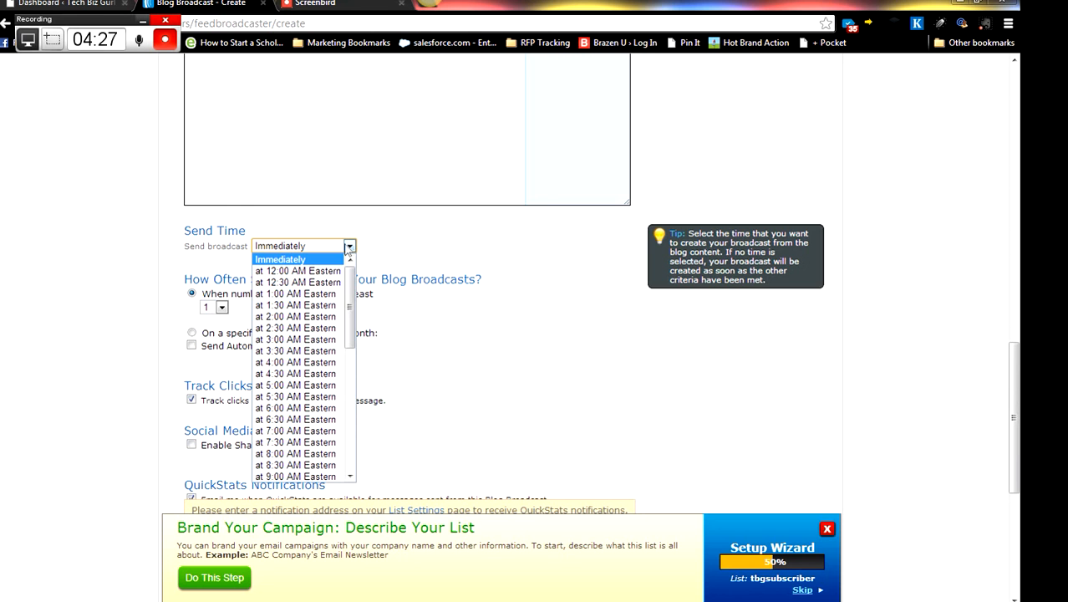
{"action": "left_click", "coordinate": [349, 246]}
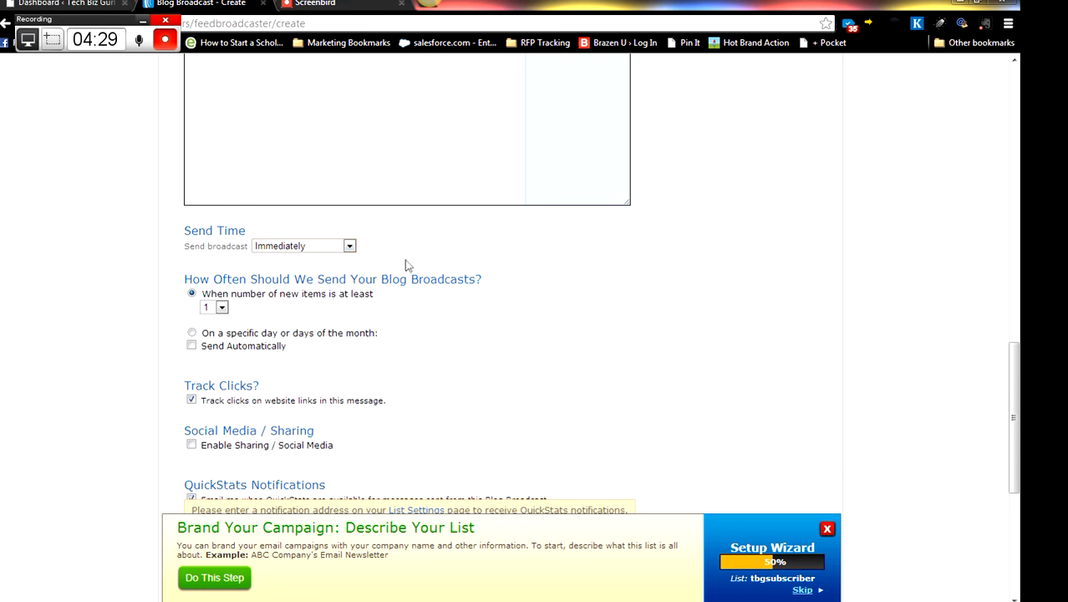
{"action": "left_click", "coordinate": [223, 310]}
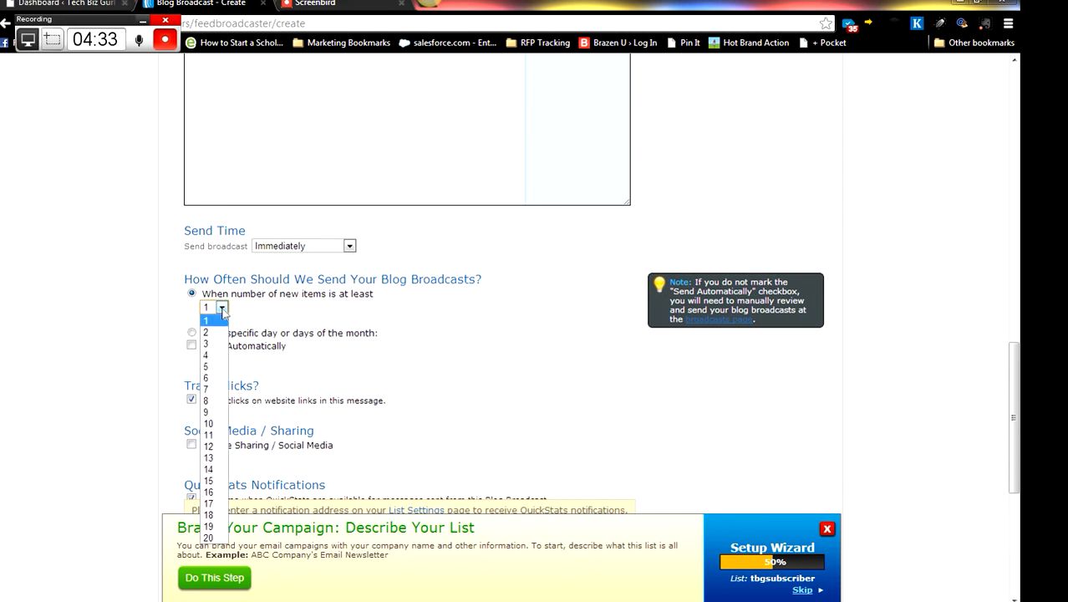
{"action": "left_click", "coordinate": [295, 298]}
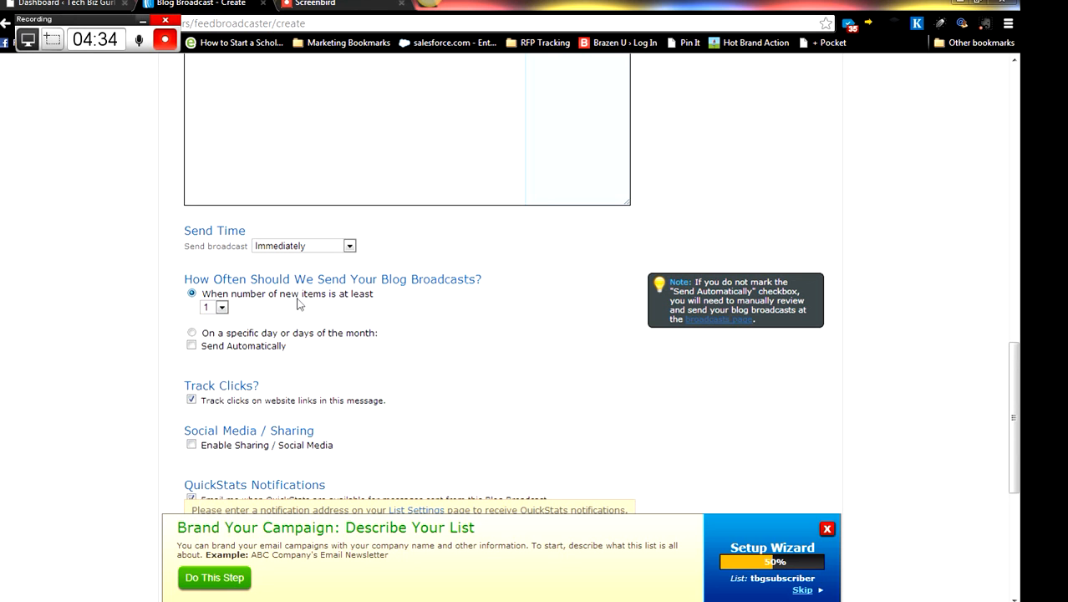
- Schedule the blog broadcast on specific days of the month, using the Every Day setting
{"action": "left_click", "coordinate": [191, 333]}
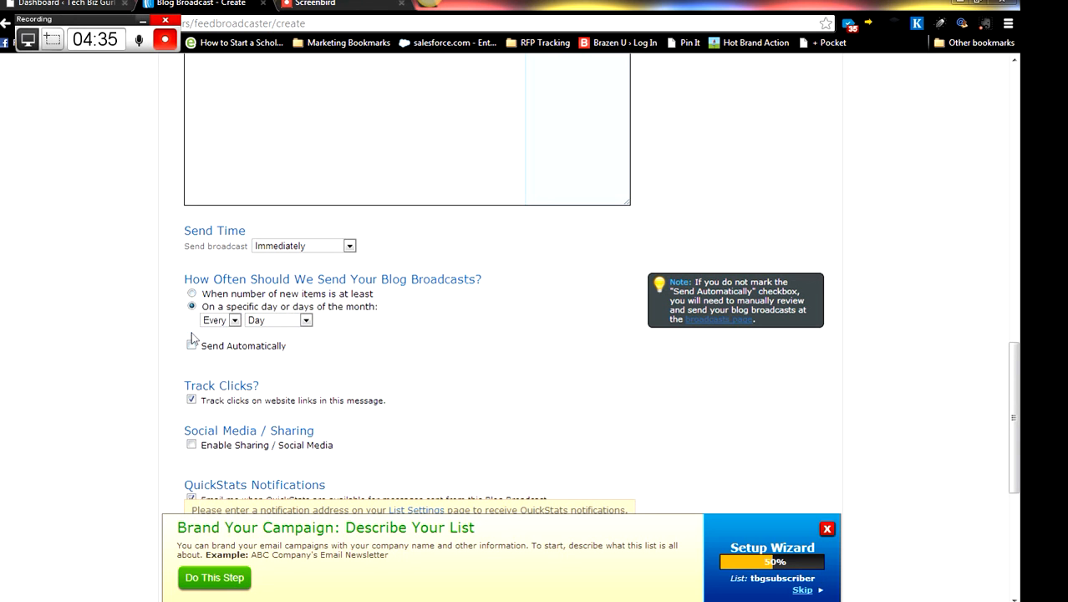
{"action": "left_click", "coordinate": [276, 323]}
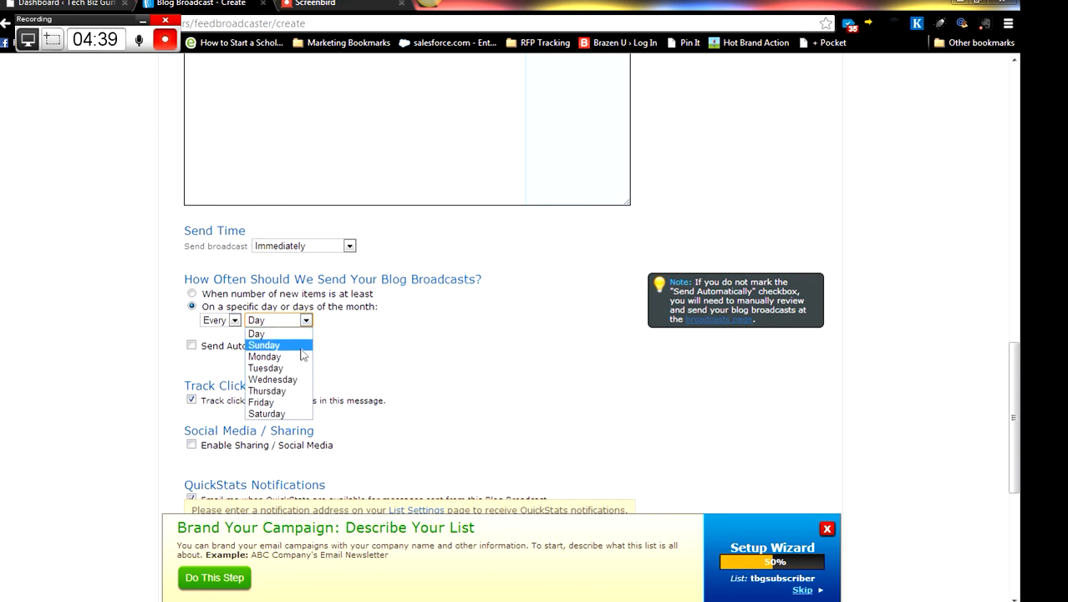
{"action": "left_click", "coordinate": [394, 311]}
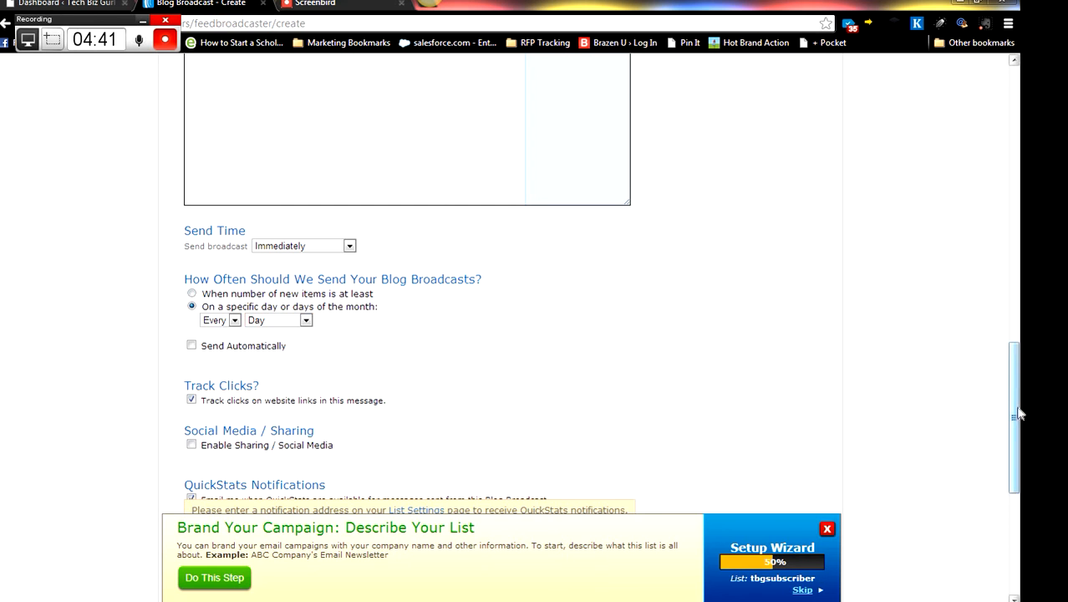
- Review the remaining tracking and sharing options, preview the blog broadcast message, and close the preview
{"action": "scroll", "coordinate": [899, 382], "scroll_direction": "down", "scroll_amount": 3}
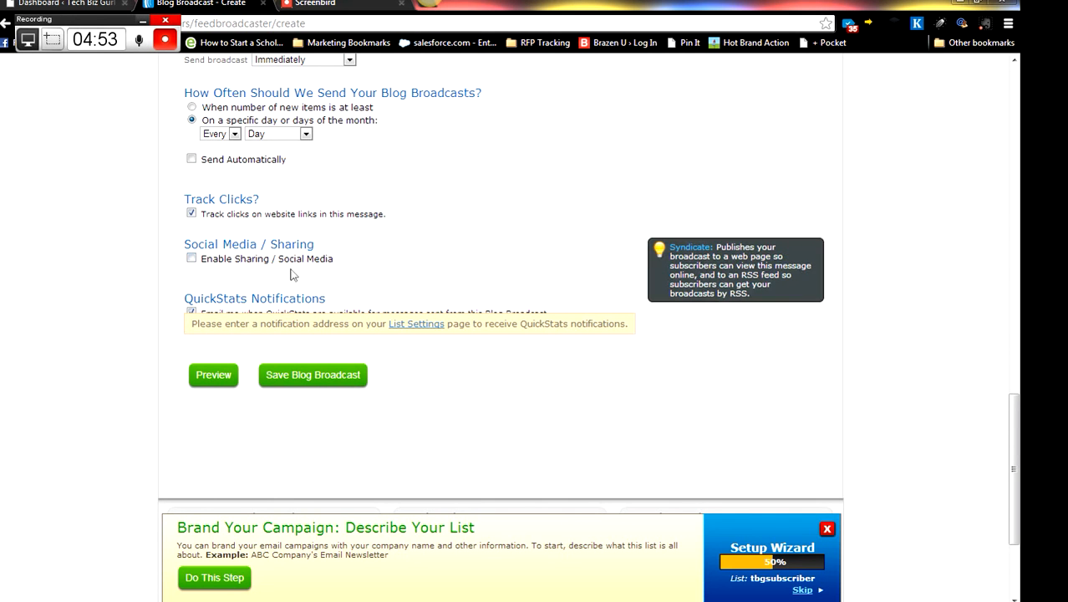
{"action": "left_click", "coordinate": [213, 376]}
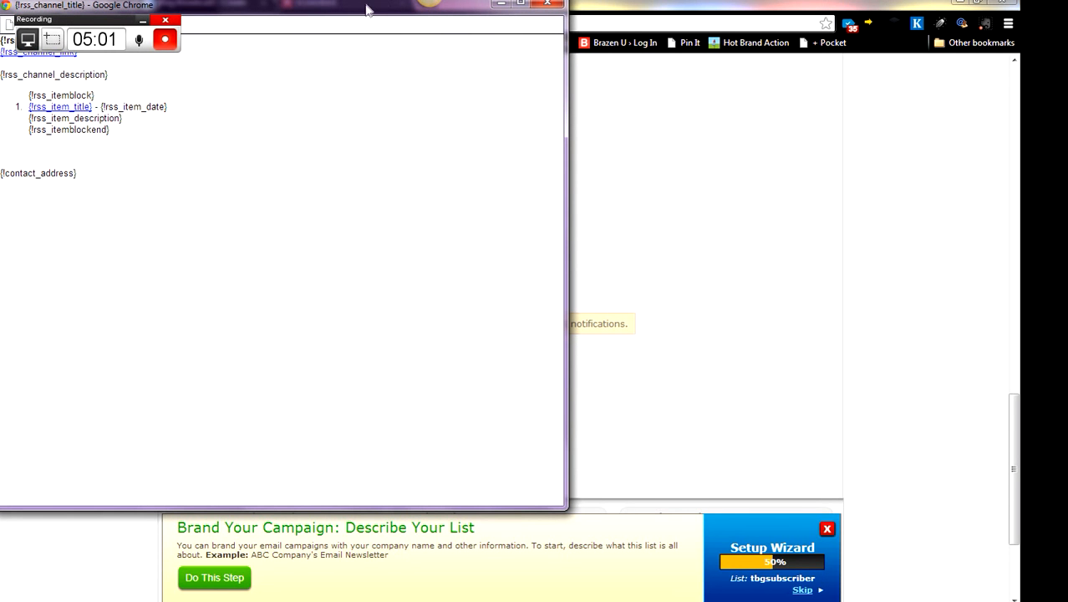
{"action": "left_click_drag", "start_coordinate": [366, 8], "coordinate": [418, 68]}
{"action": "left_click", "coordinate": [599, 64]}
{"action": "left_click", "coordinate": [214, 377]}
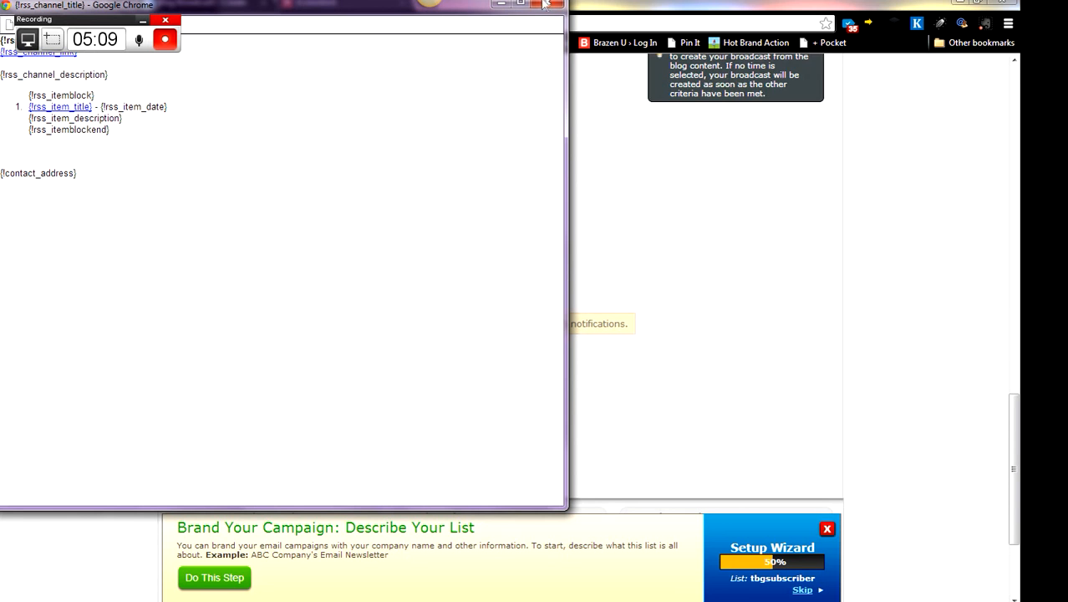
{"action": "left_click", "coordinate": [549, 4]}
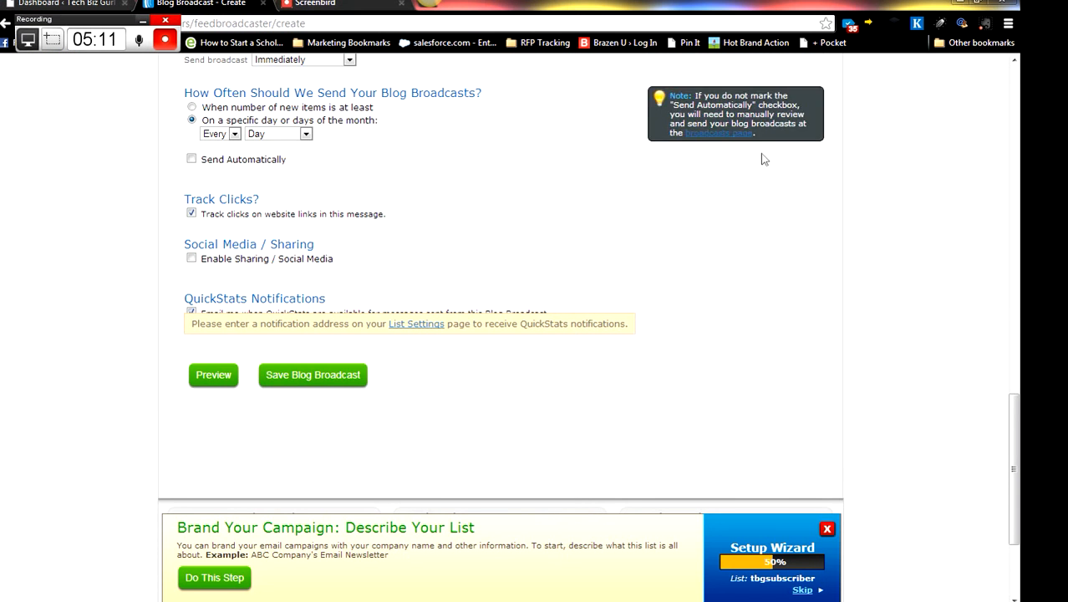
- Recheck the HTML message content and save the blog broadcast
{"action": "scroll", "coordinate": [1015, 311], "scroll_direction": "up", "scroll_amount": 5}
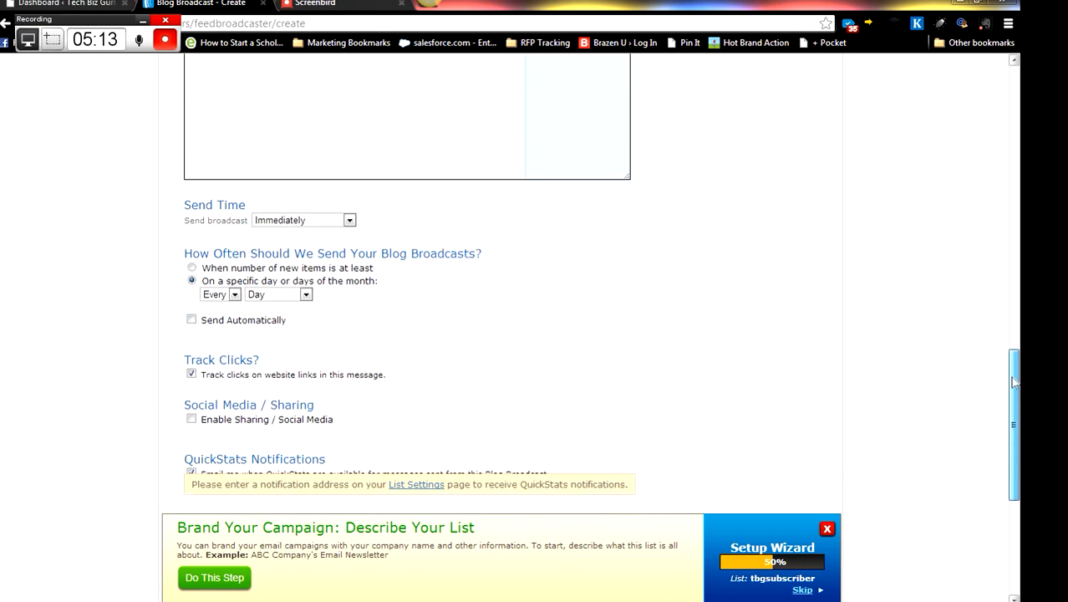
{"action": "left_click_drag", "start_coordinate": [1009, 318], "coordinate": [1007, 188]}
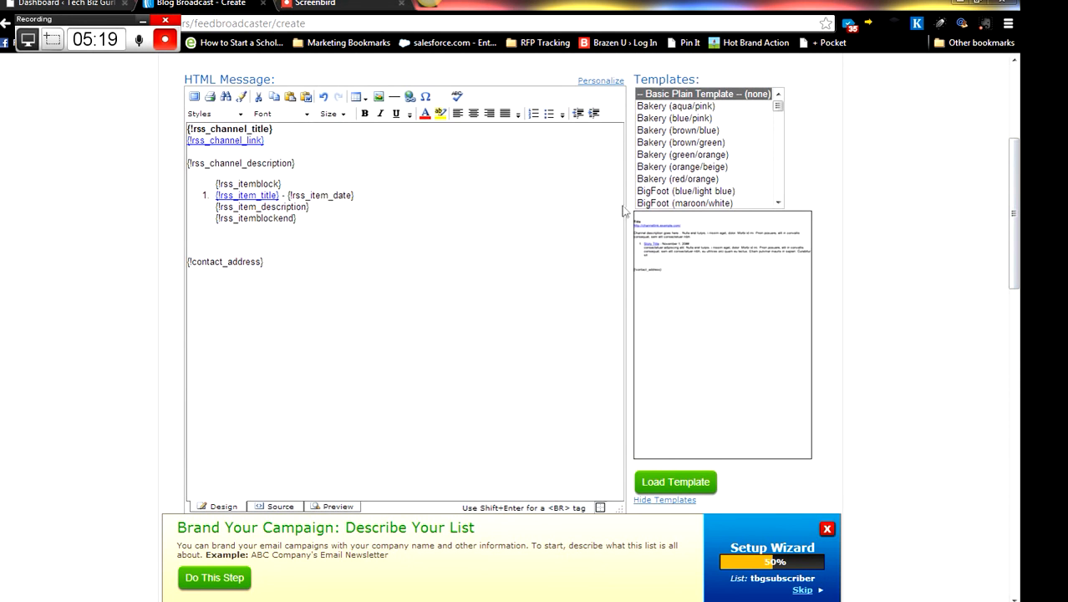
{"action": "left_click", "coordinate": [397, 186]}
{"action": "left_click_drag", "start_coordinate": [1020, 214], "coordinate": [1021, 510]}
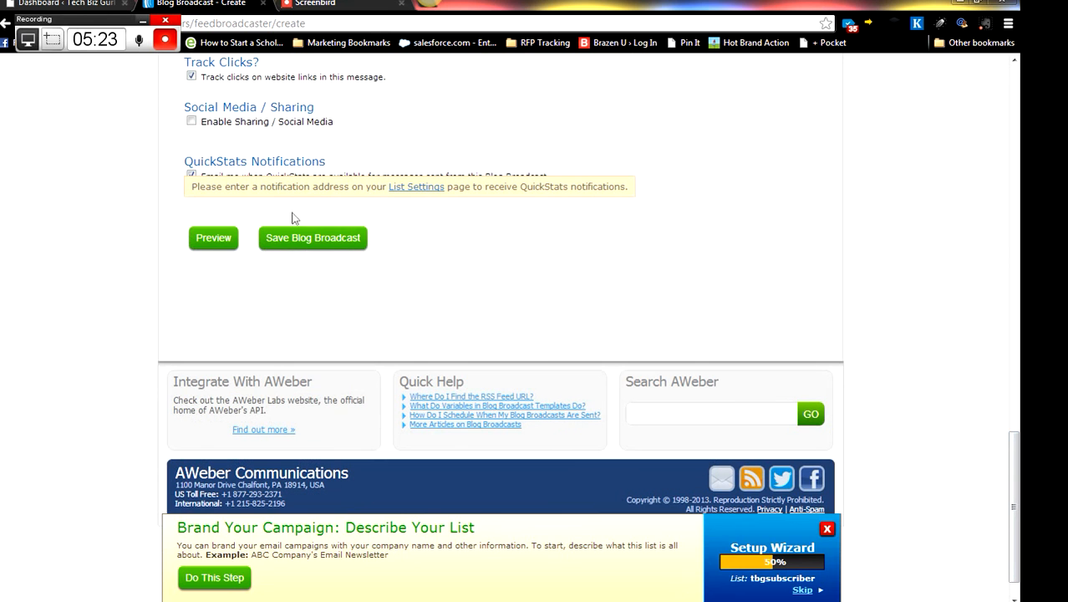
{"action": "left_click", "coordinate": [309, 240]}
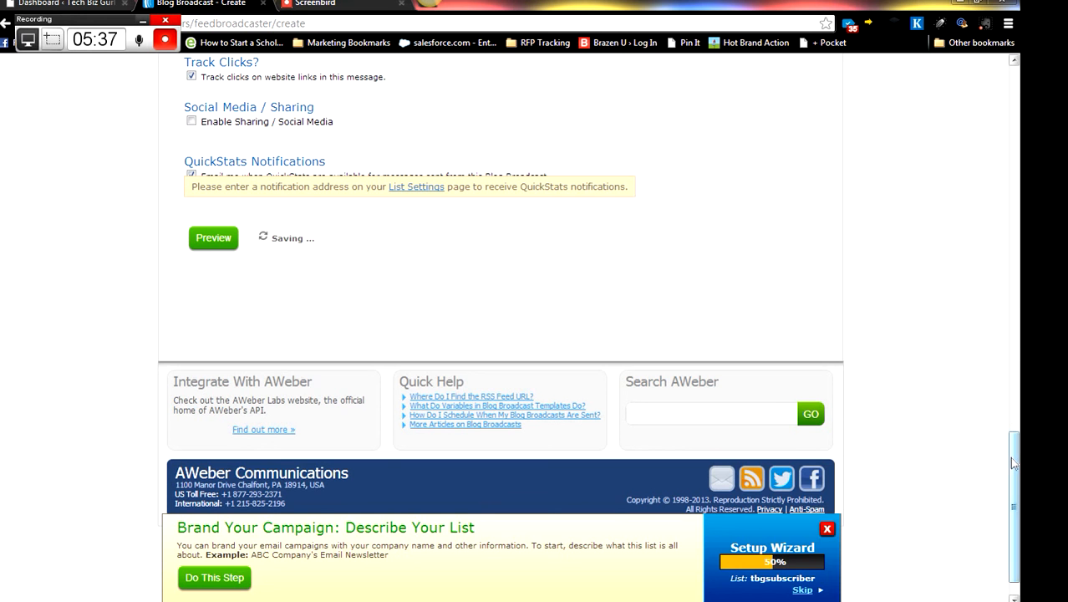
{"action": "left_click_drag", "start_coordinate": [1013, 454], "coordinate": [1013, 419]}
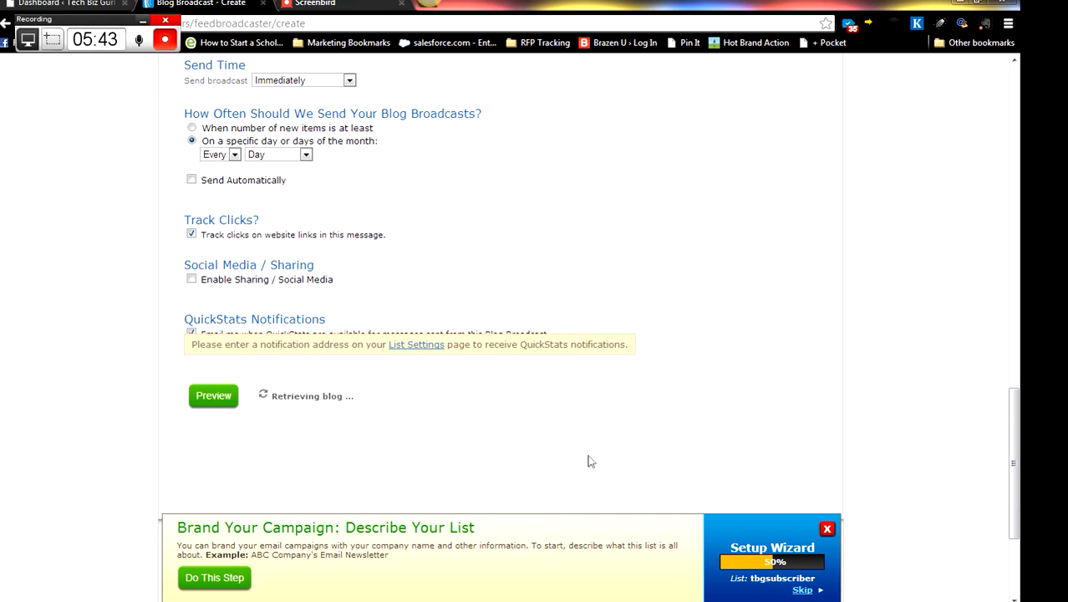